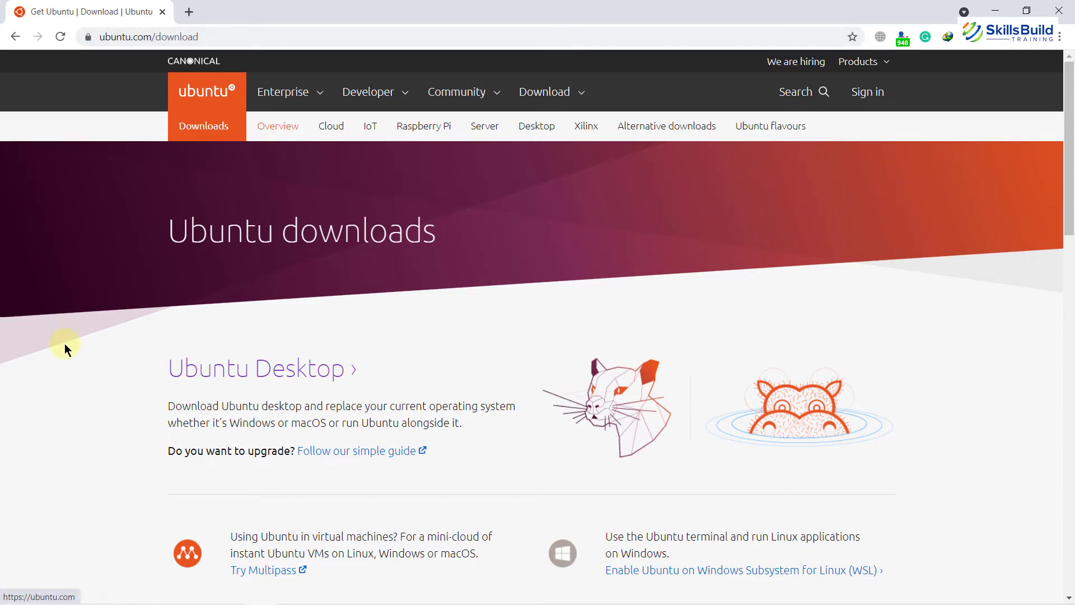
Step: Look over the Ubuntu downloads overview and open the Ubuntu Desktop download page
scroll(65, 343, down, 5)
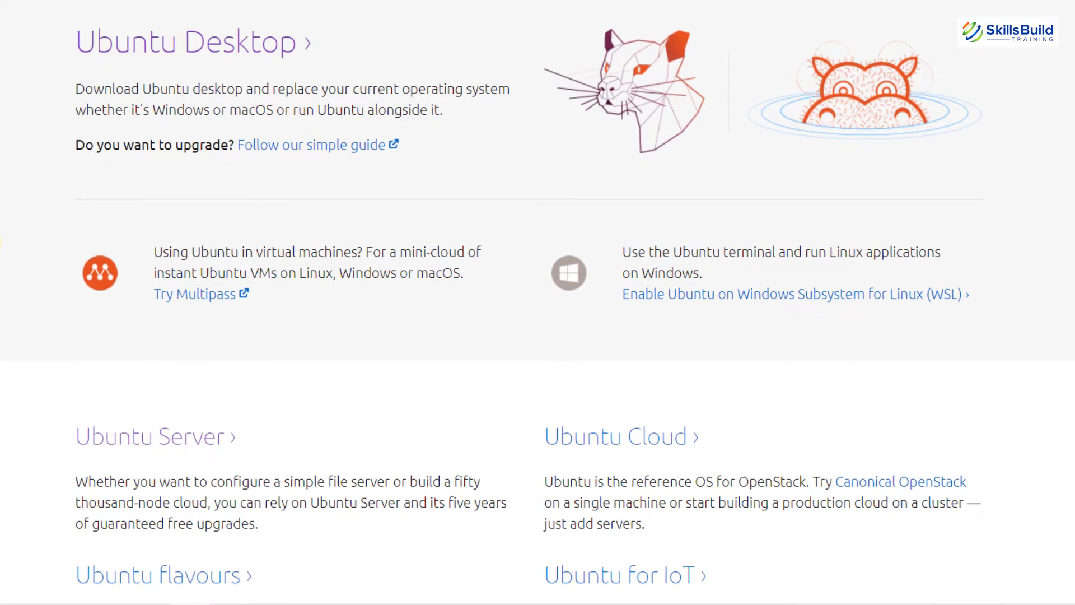
scroll(537, 302, down, 2)
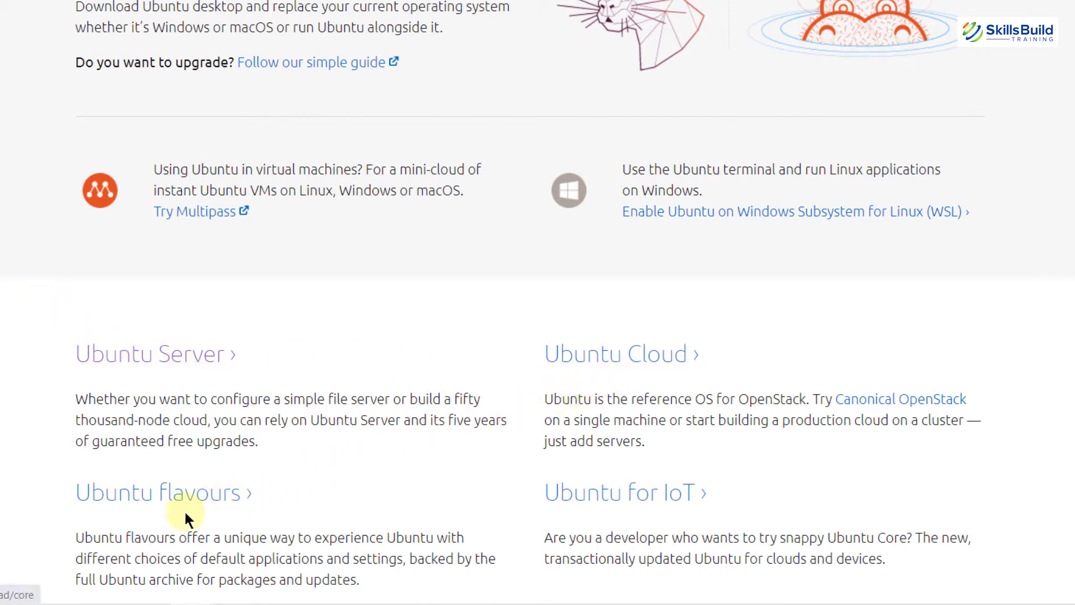
scroll(187, 518, up, 5)
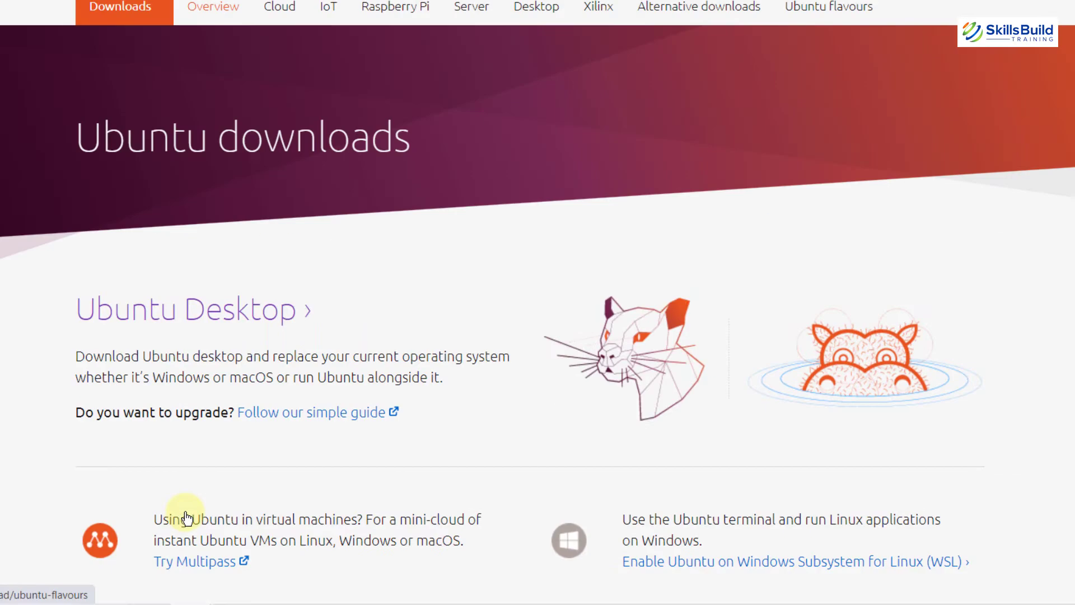
click(193, 322)
scroll(192, 335, up, 2)
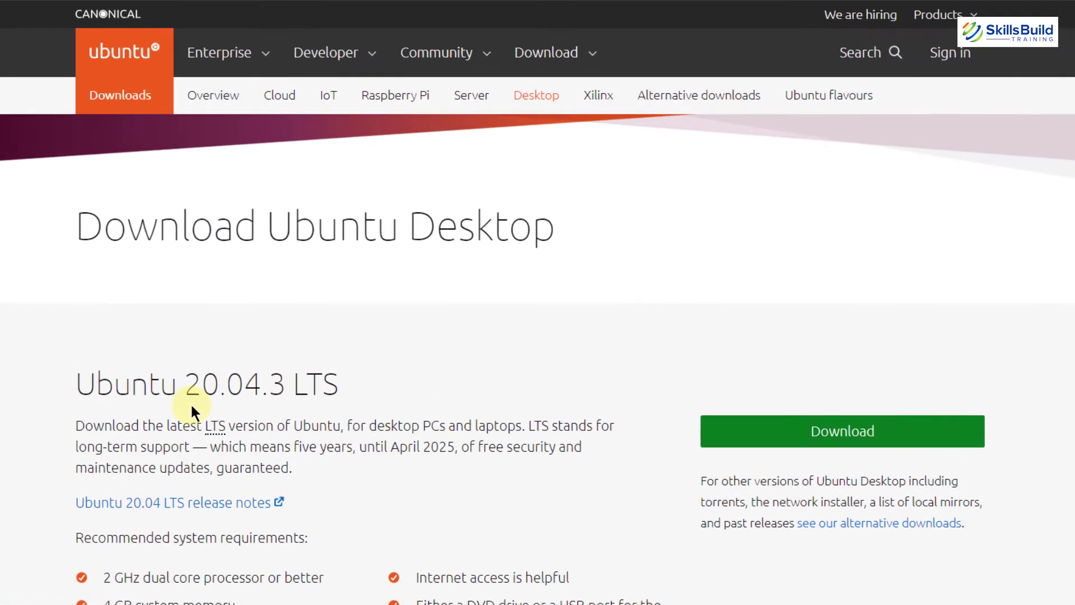
Step: Request the Ubuntu 21.04 desktop image download and cancel the download file prompt
scroll(22, 443, down, 5)
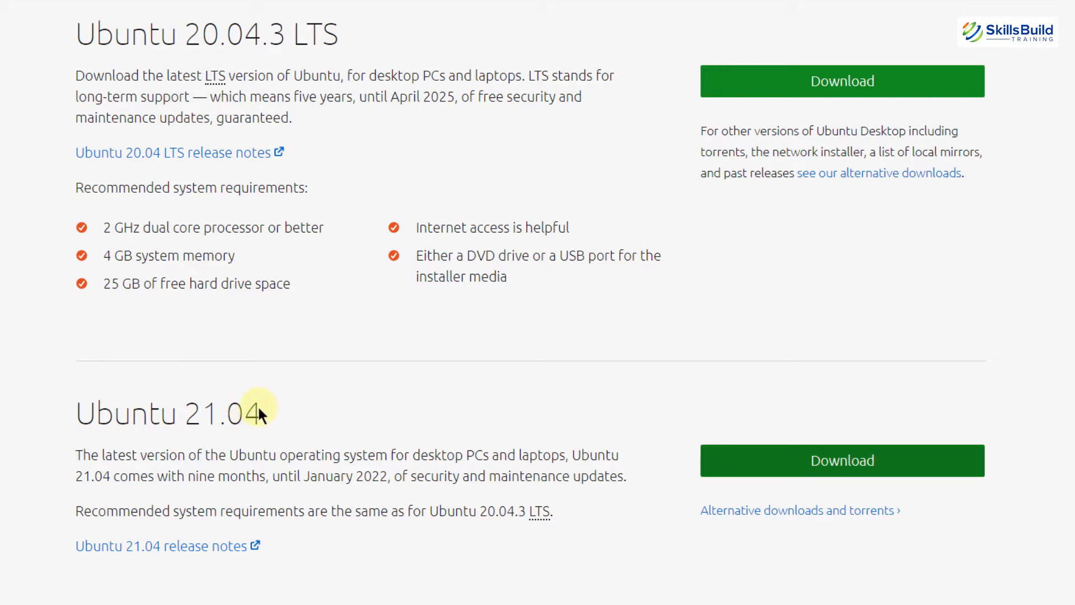
click(843, 465)
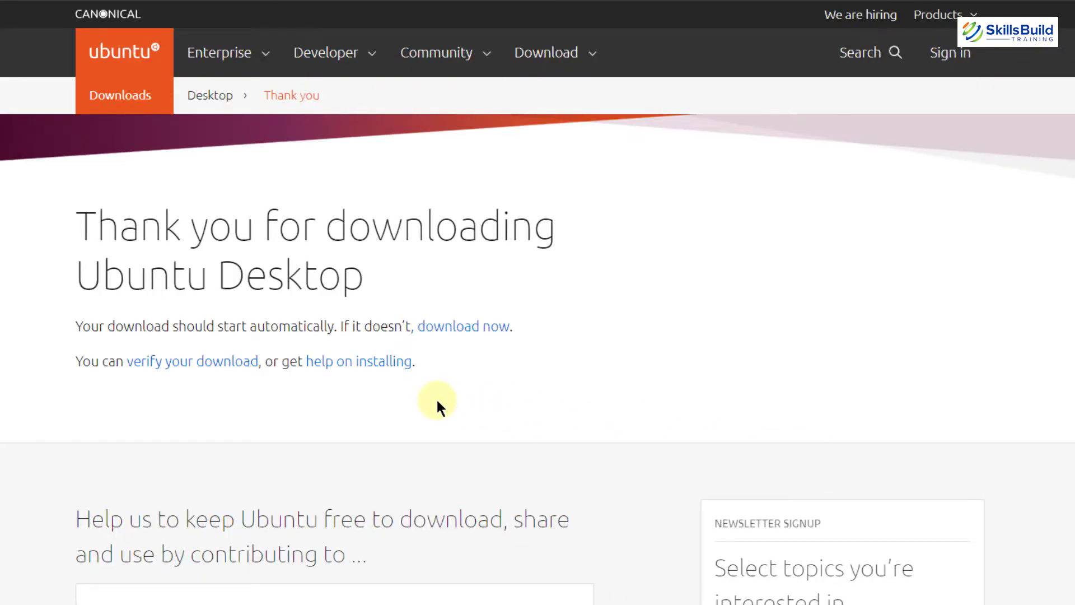
scroll(436, 399, down, 3)
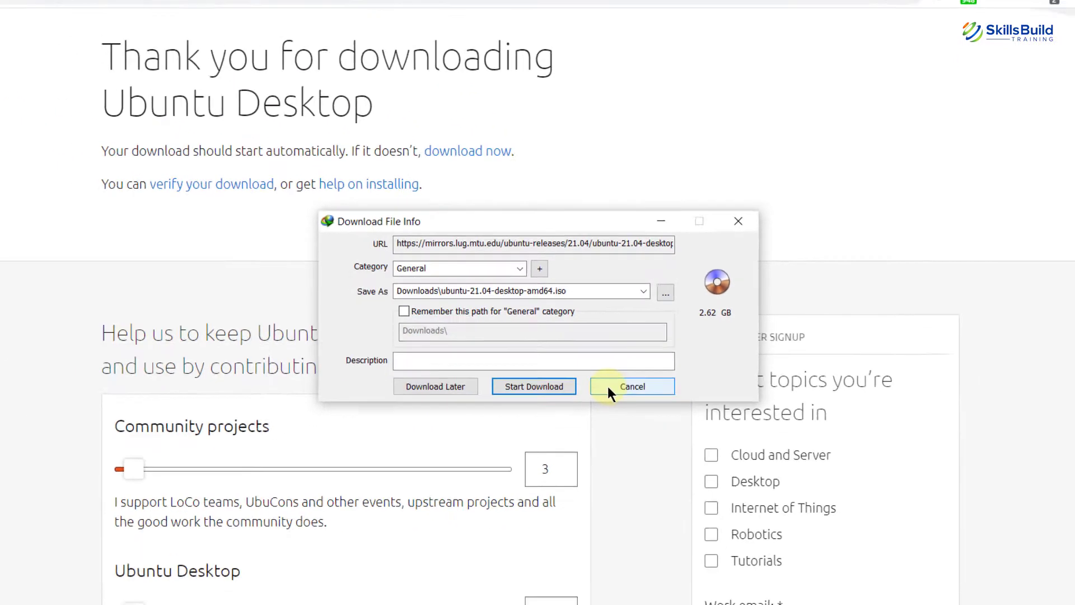
click(597, 370)
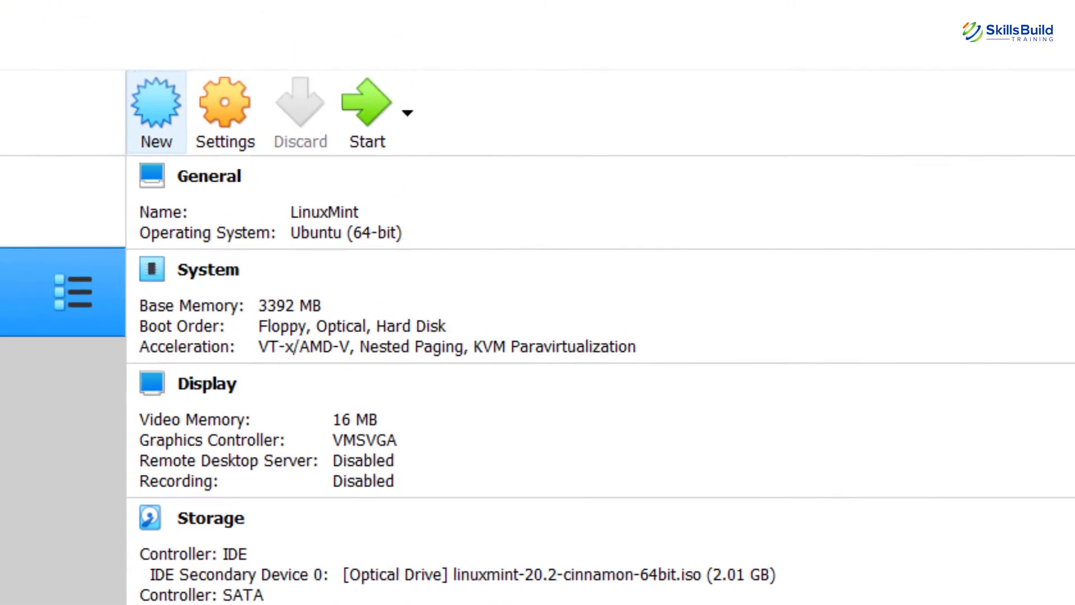
Step: Switch to VirtualBox, start creating a new virtual machine named "Ubuntu 21.04" and continue to its memory size
click(123, 120)
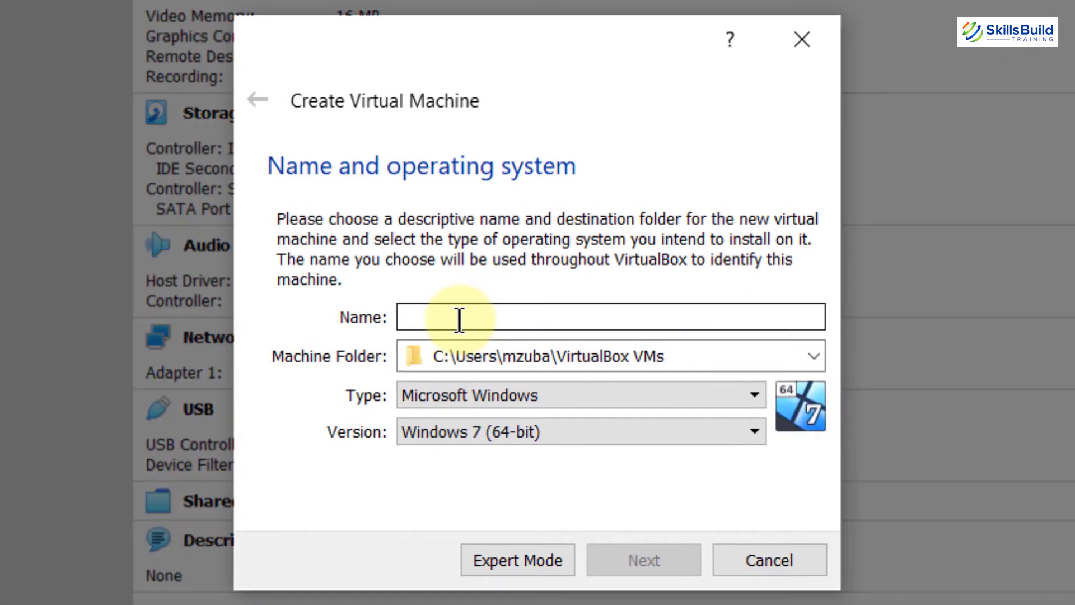
text(Ubuntu 2)
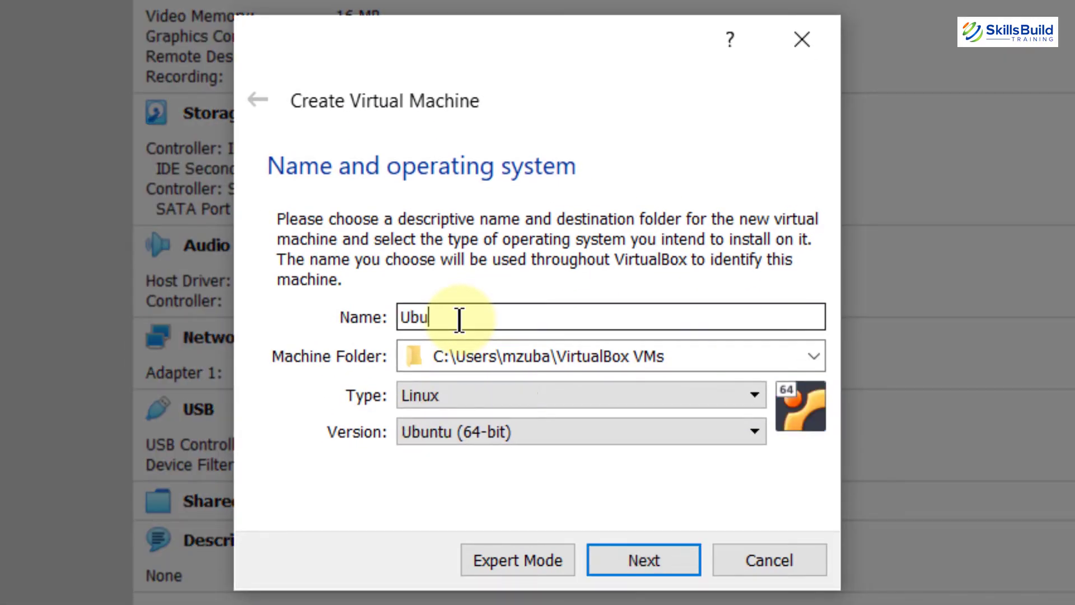
text(1.04)
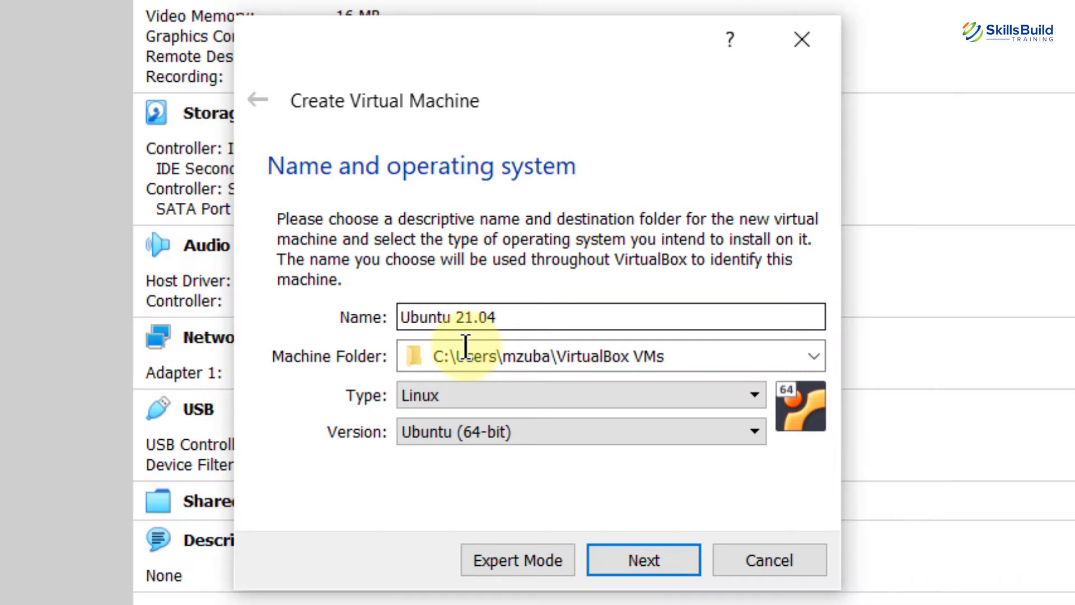
text(Linuxmin)
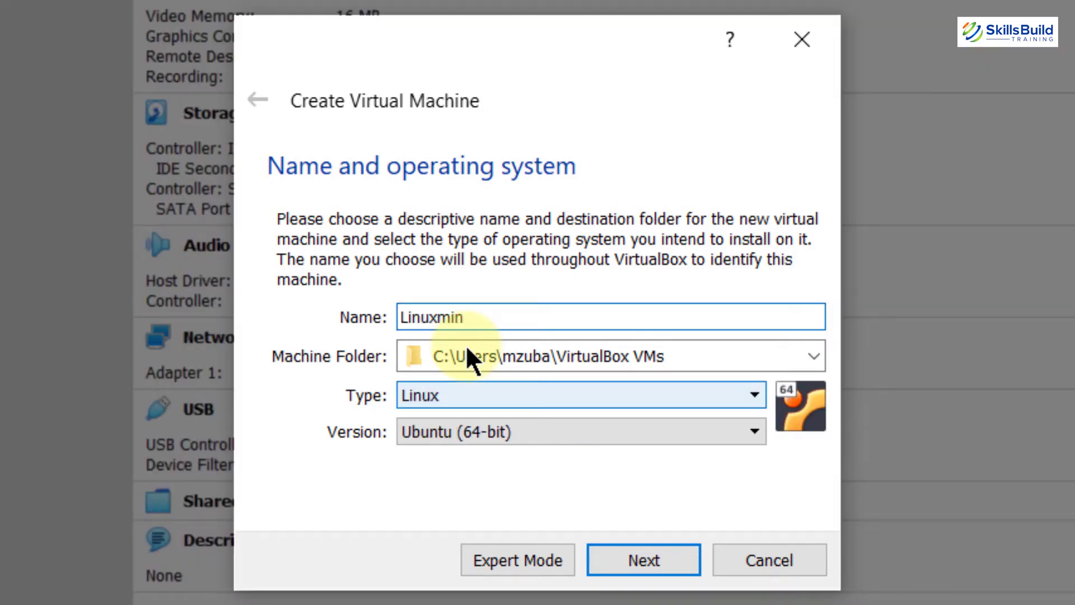
double_click(501, 302)
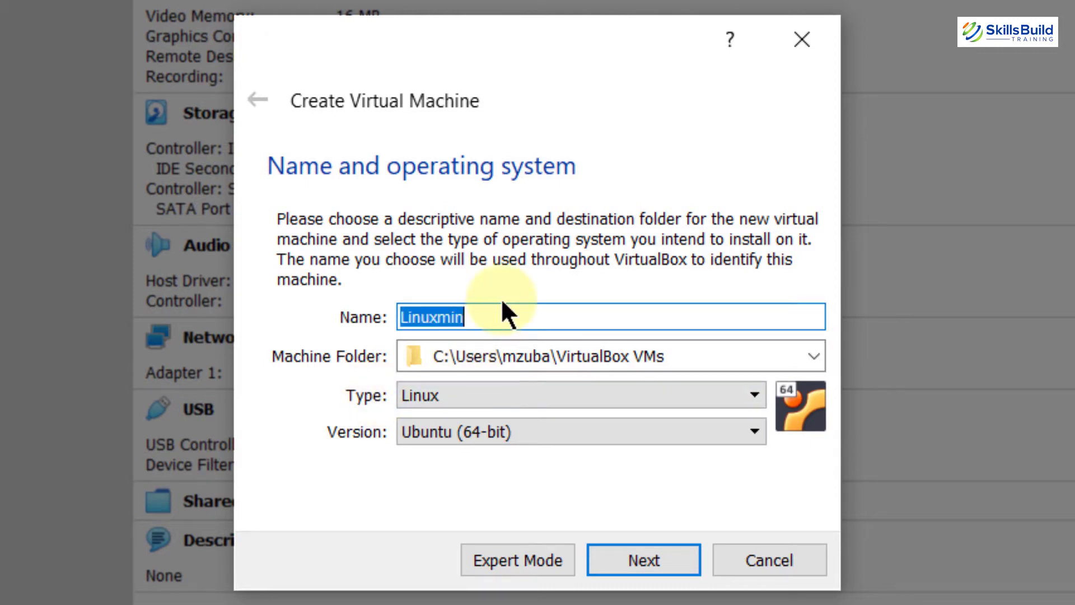
text(Ubuntu)
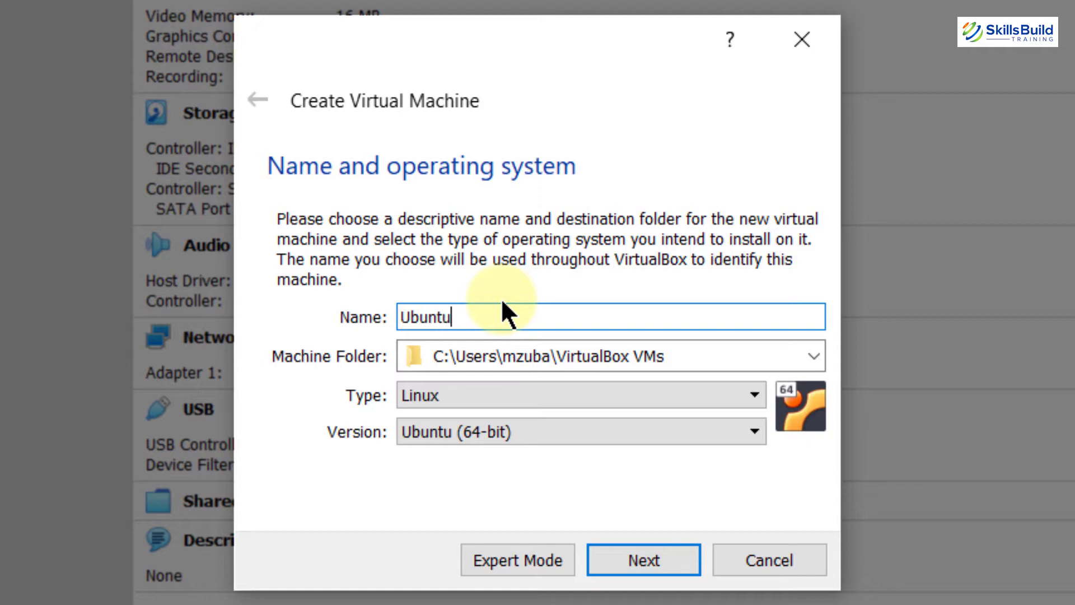
text( 21.04)
click(643, 566)
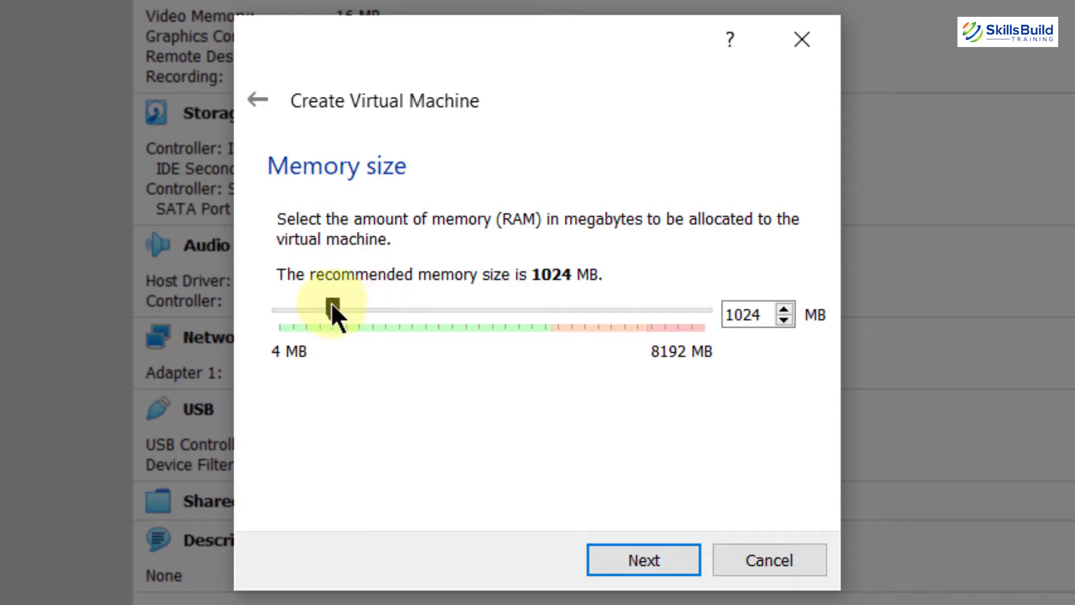
Step: Allocate 4377 MB of memory to the machine and choose to create a virtual hard disk now
drag(331, 307, 506, 327)
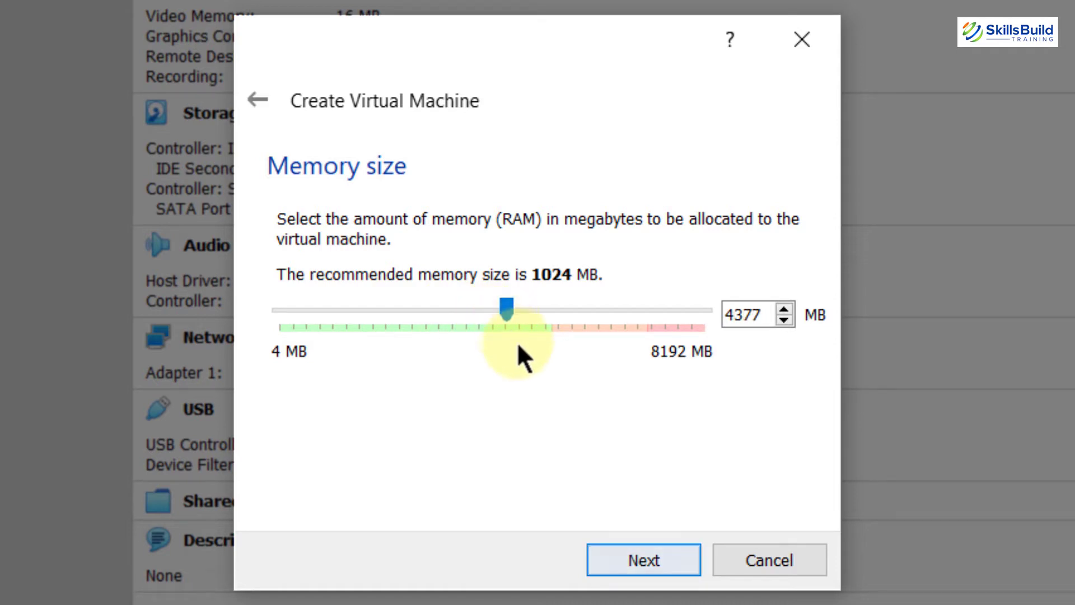
click(658, 561)
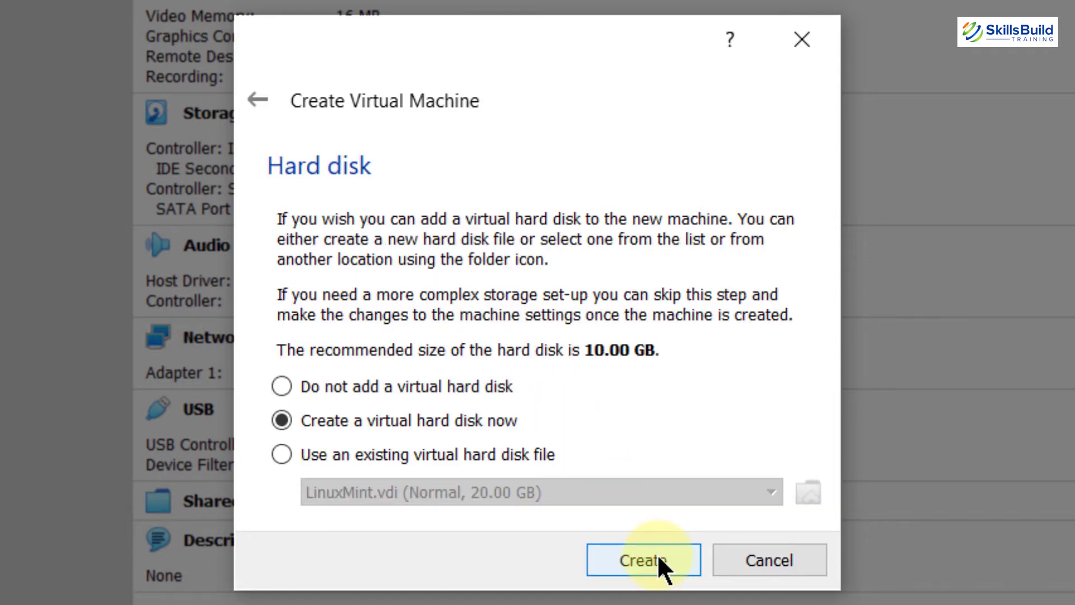
click(657, 554)
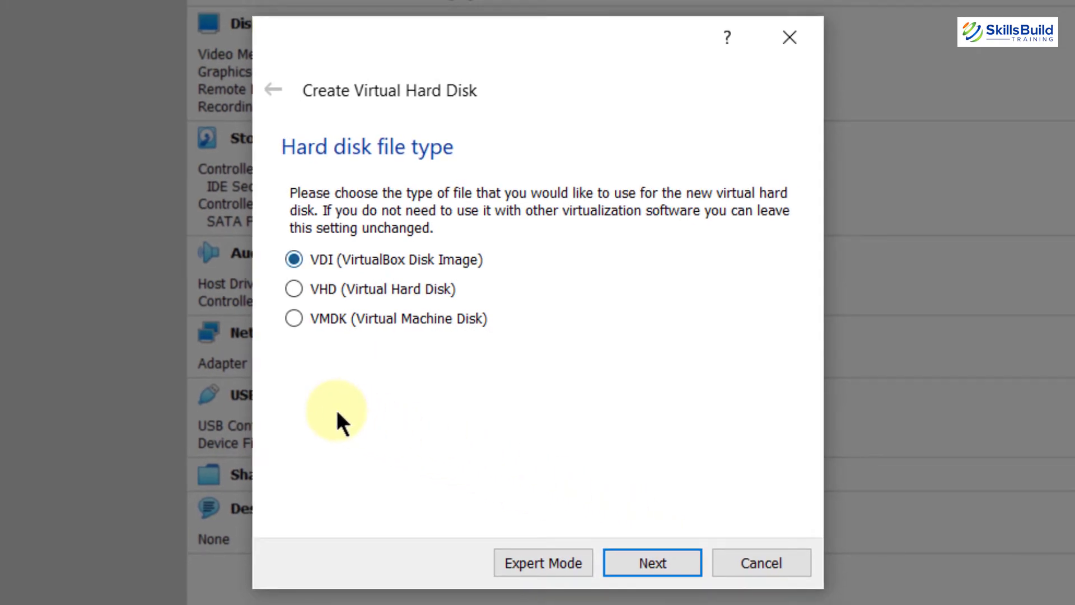
Step: Make the virtual hard disk a dynamically allocated VDI and set its size to 30.00 GB
click(649, 560)
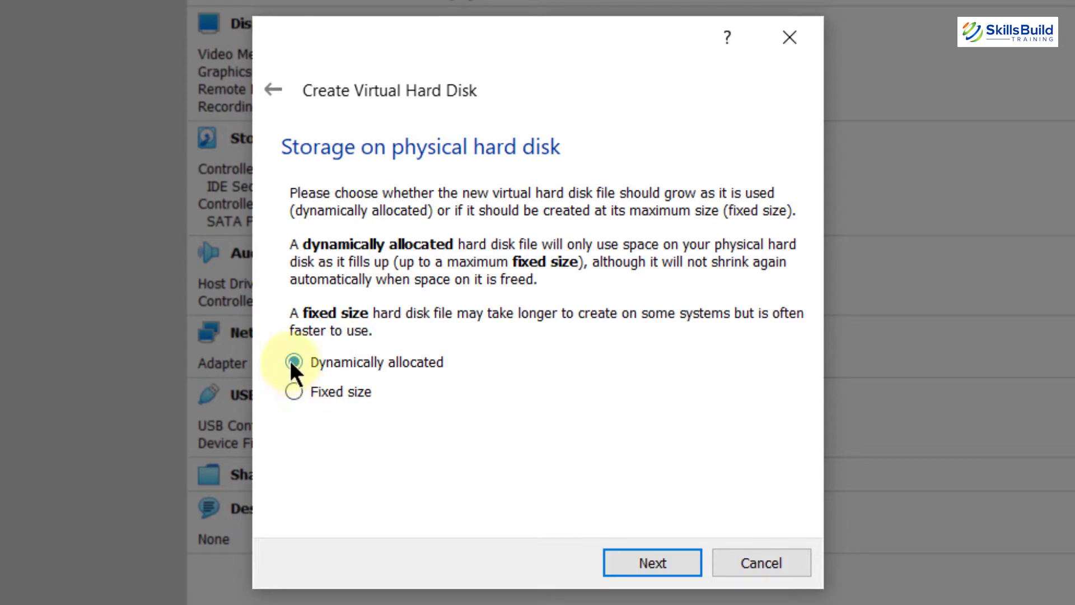
click(647, 557)
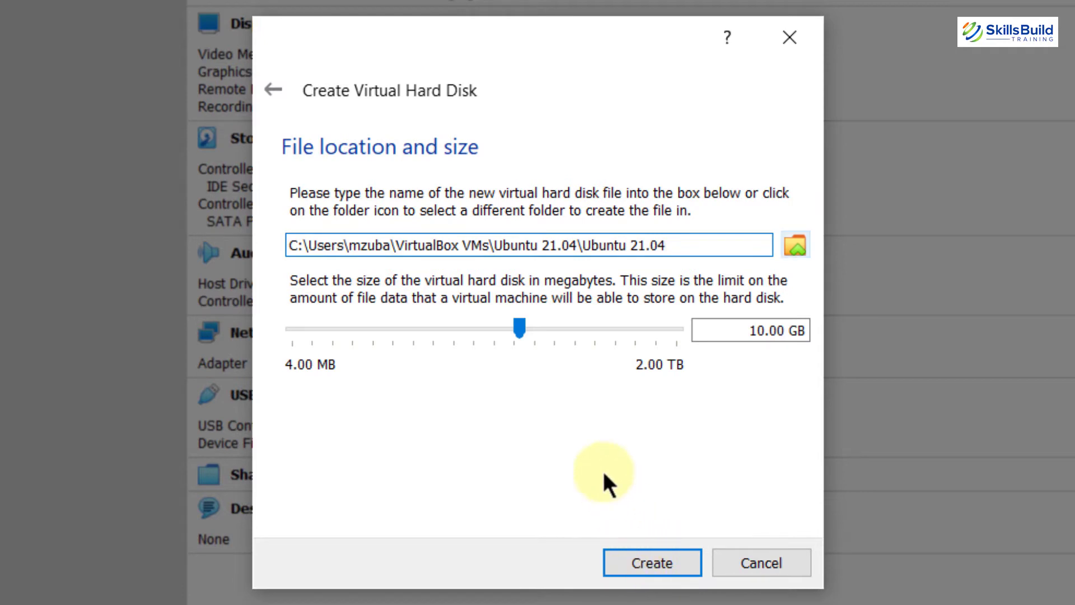
mouse_move(530, 331)
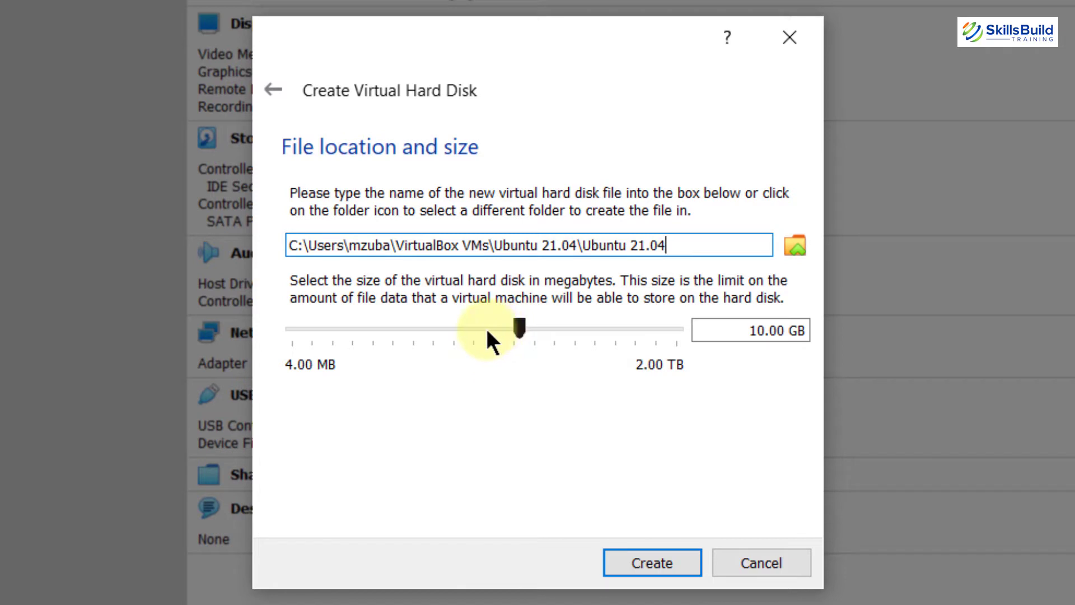
click(520, 325)
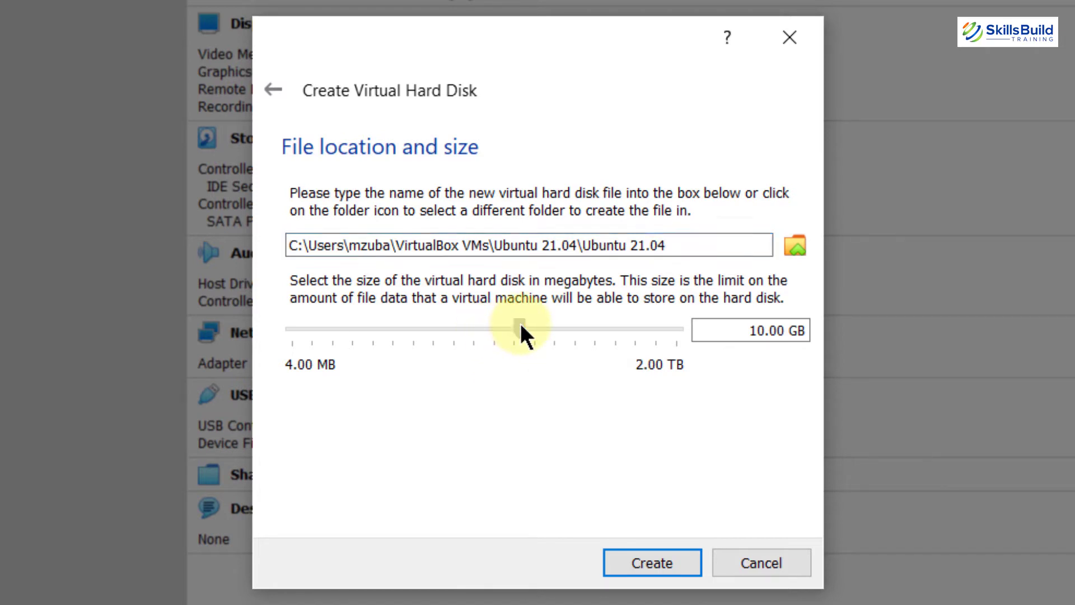
key(Right)
key(Right)
key(Right)
key(Right)
key(Right)
key(Right)
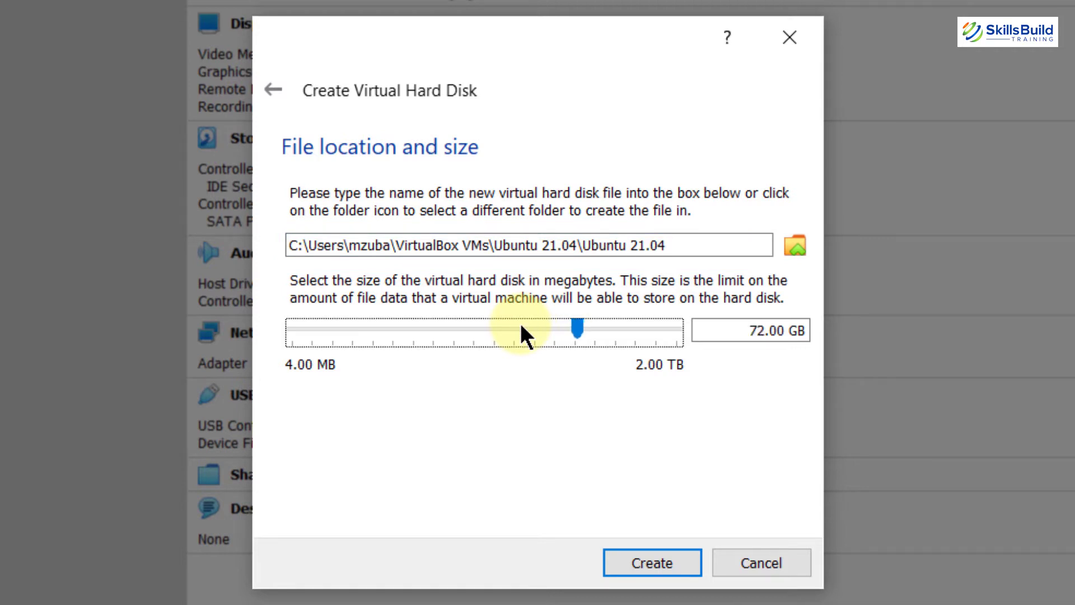
key(Left)
key(Left)
key(Left)
key(Left)
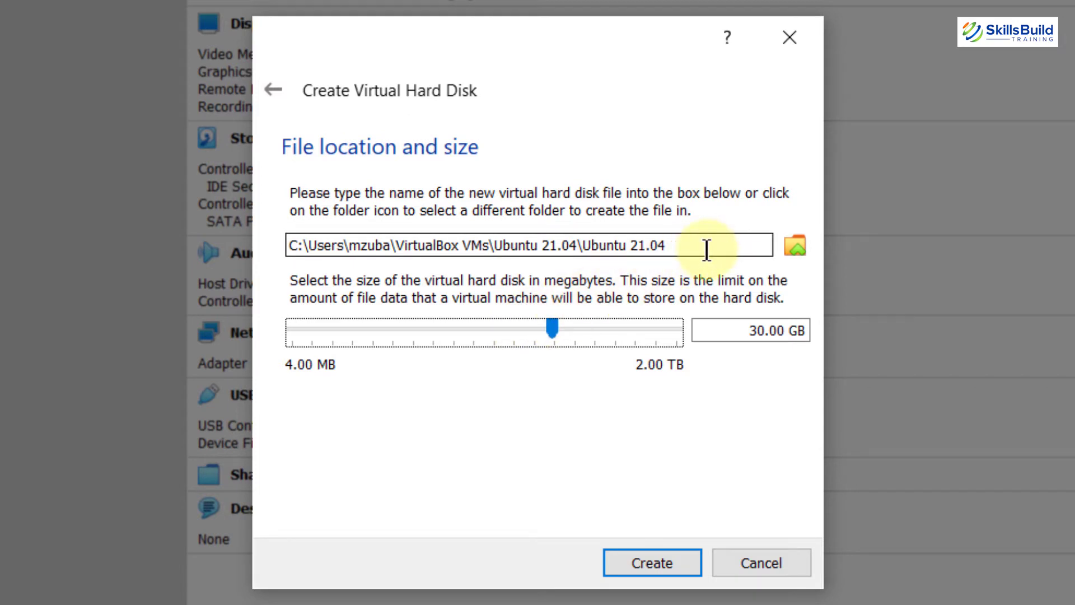
Step: Store Ubuntu 21.04.vdi in a new "Ubuntu 21.04" folder on the windows 11 (Z:) drive and create the virtual hard disk
click(794, 243)
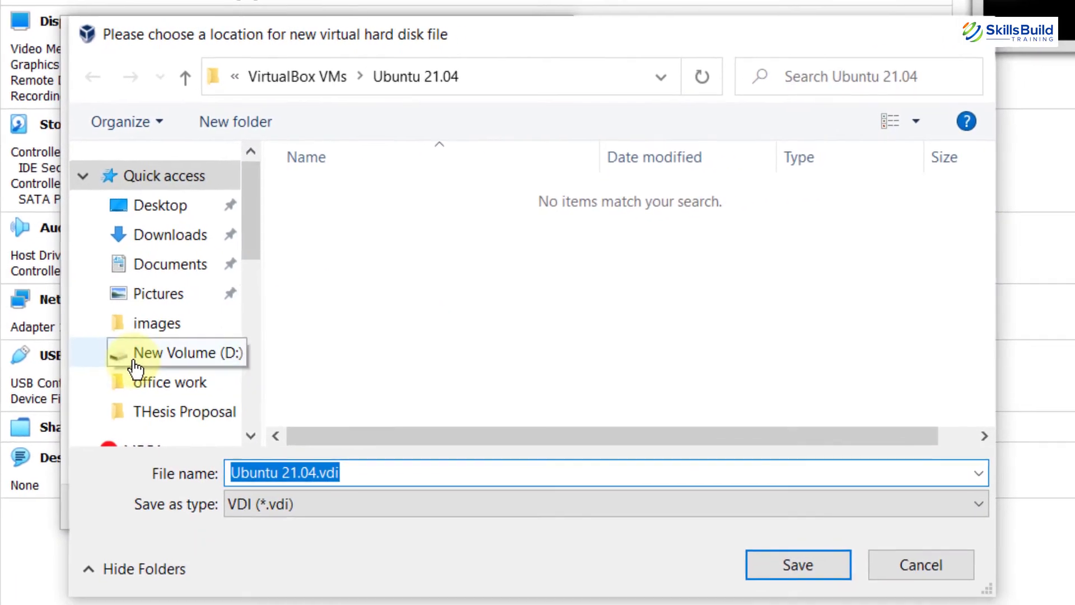
scroll(252, 381, down, 6)
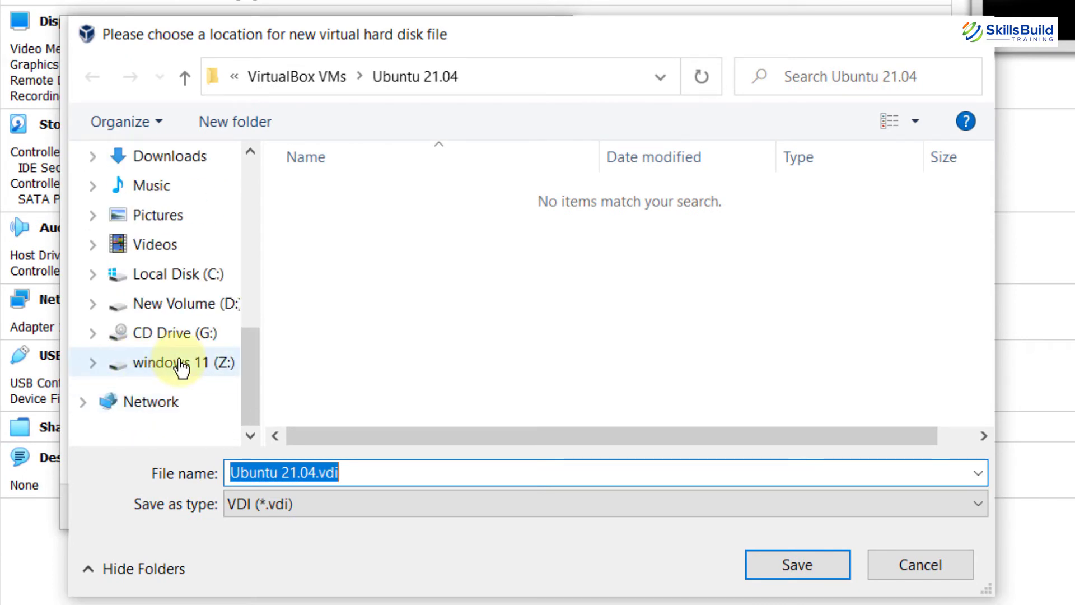
click(182, 365)
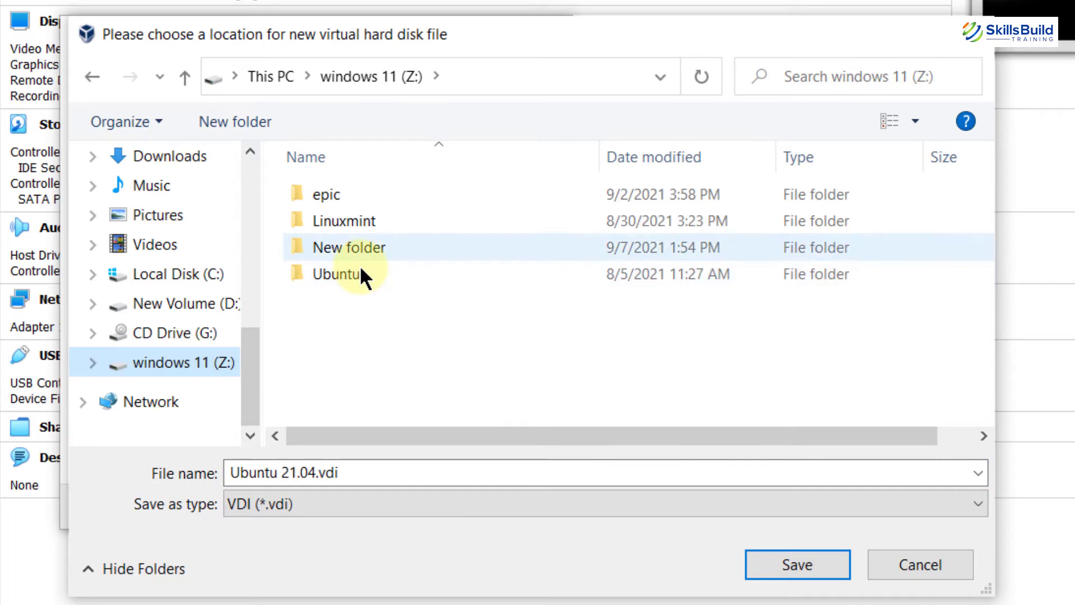
click(231, 118)
text(Ub)
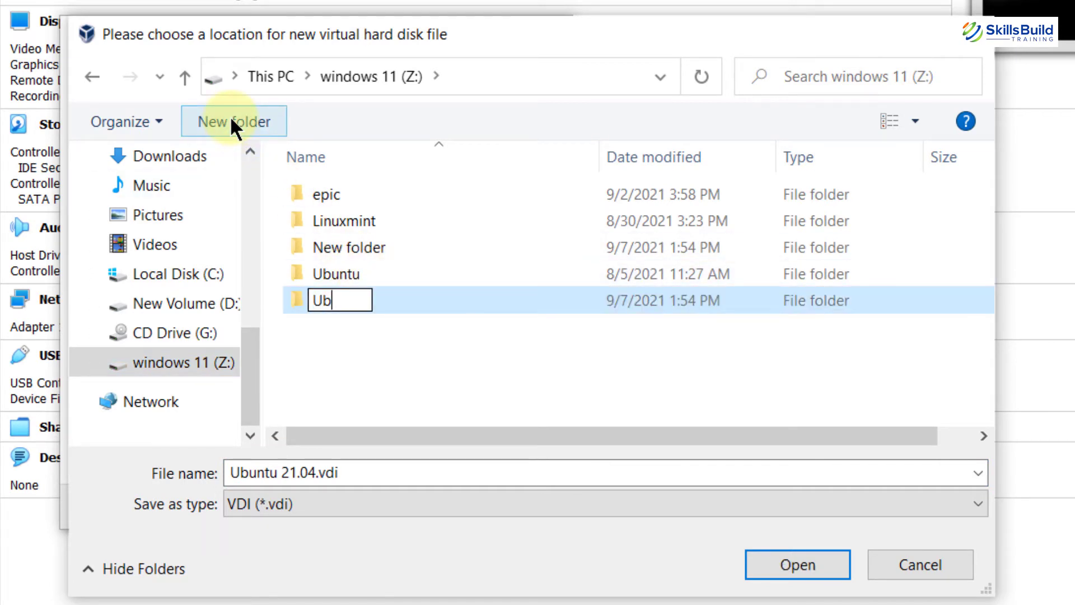
text(untu 21.04)
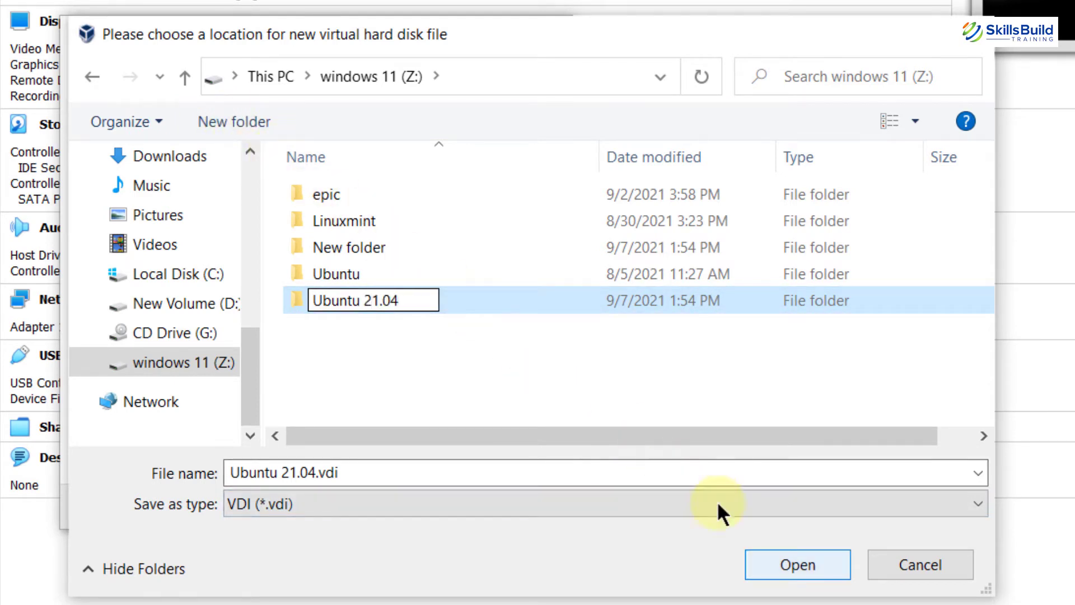
click(797, 564)
click(797, 565)
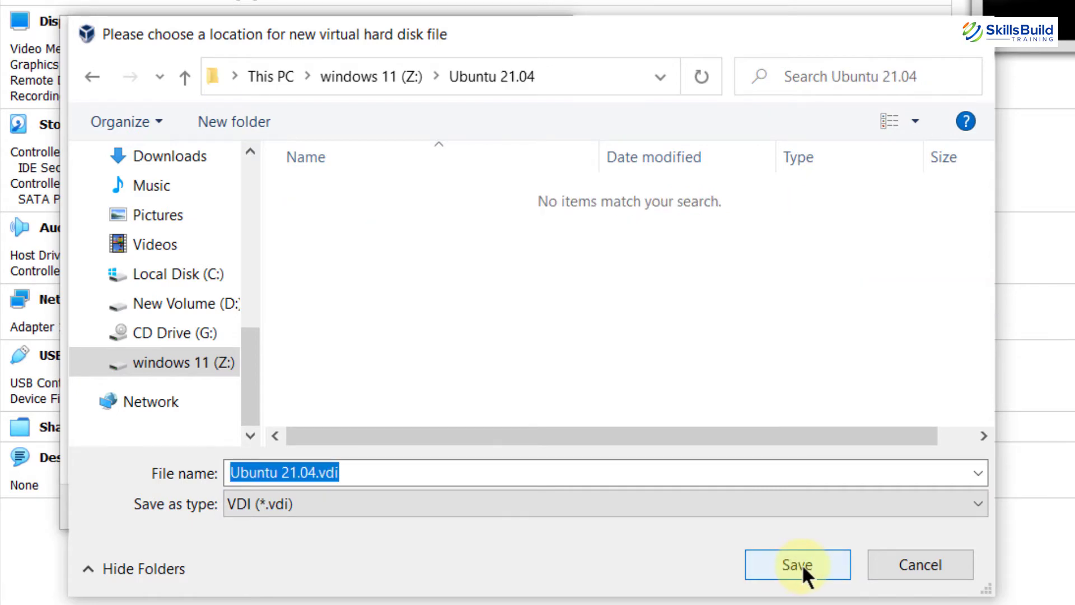
click(801, 563)
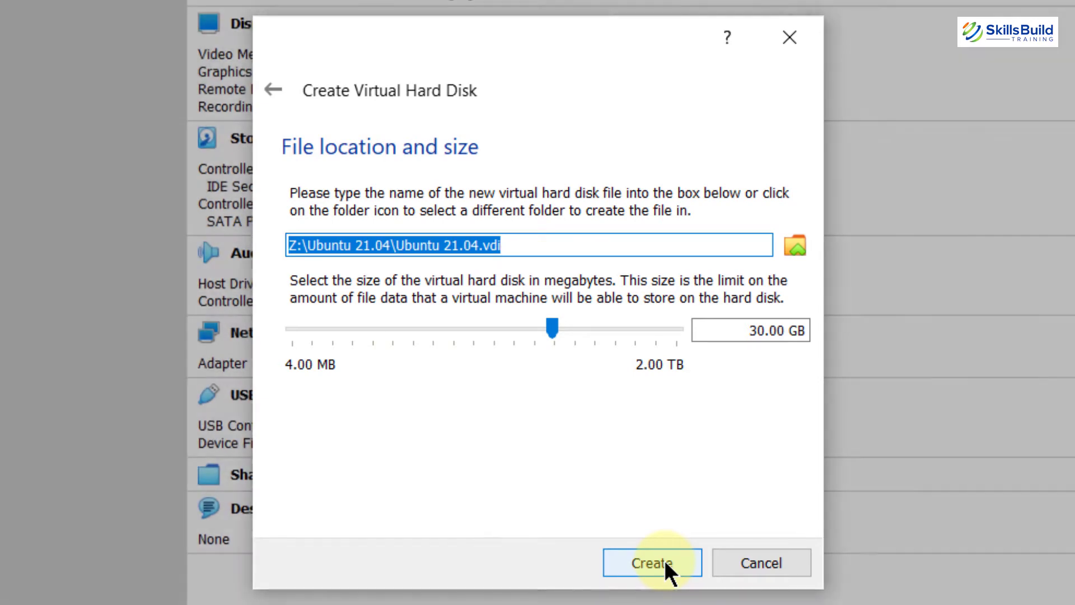
click(652, 562)
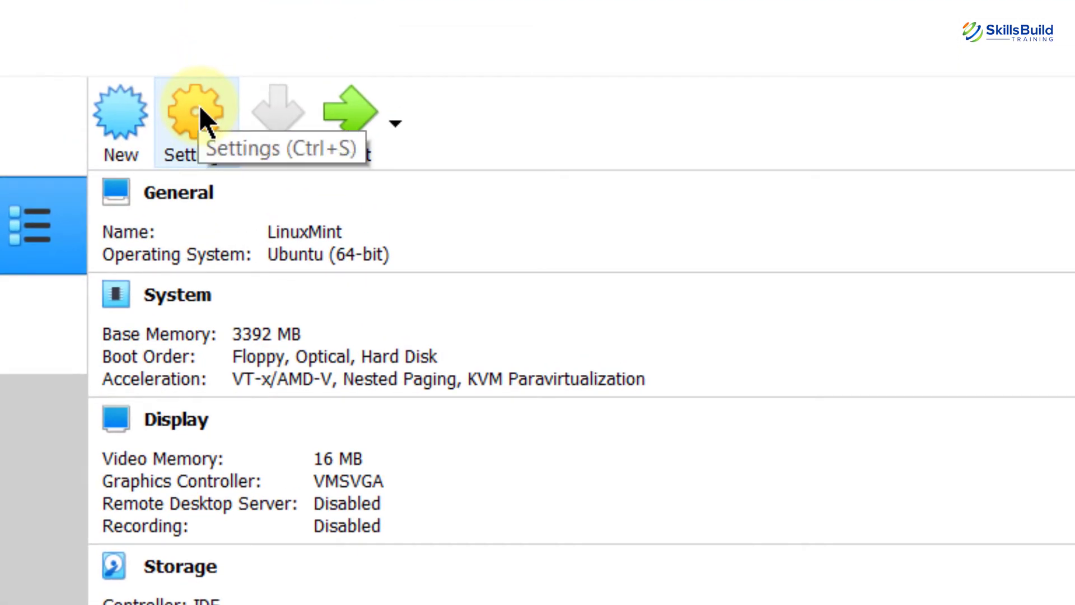
Step: Open the settings of the Ubuntu 21.04 machine and review its System and Display options
click(34, 325)
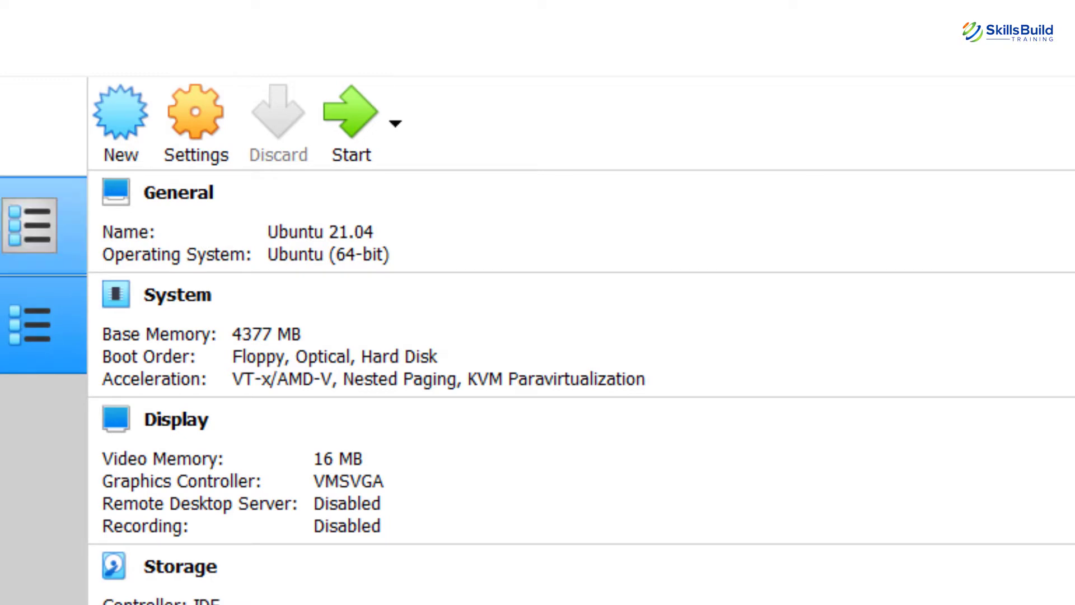
click(190, 124)
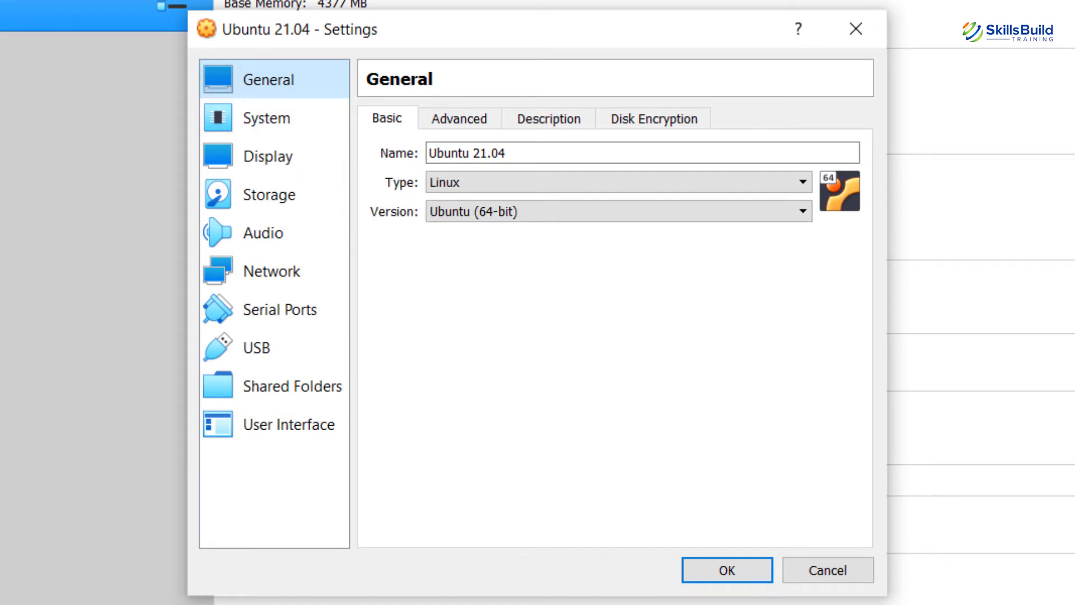
click(301, 120)
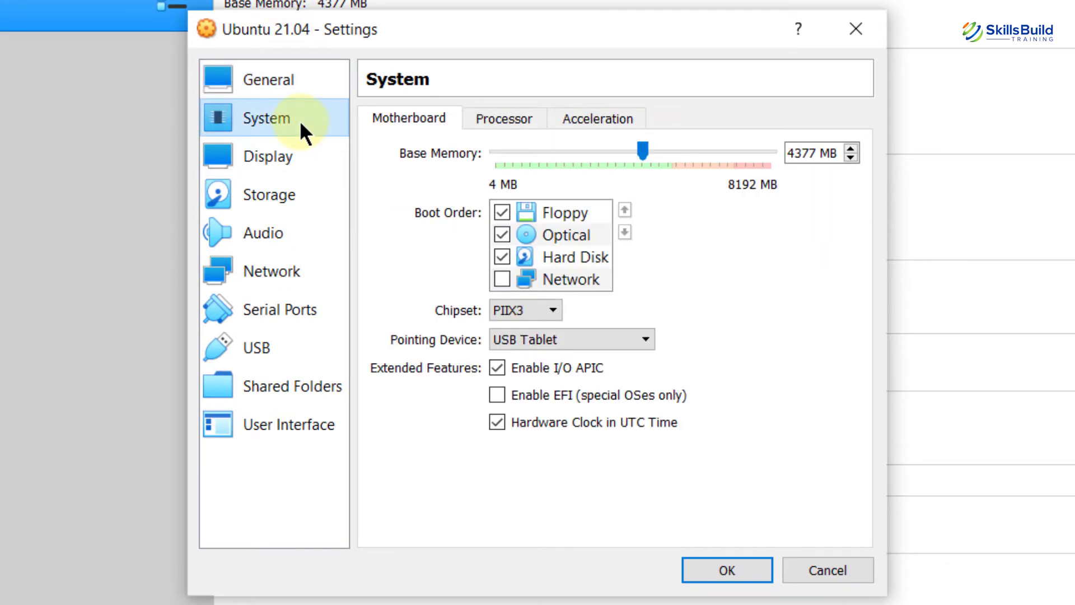
click(276, 161)
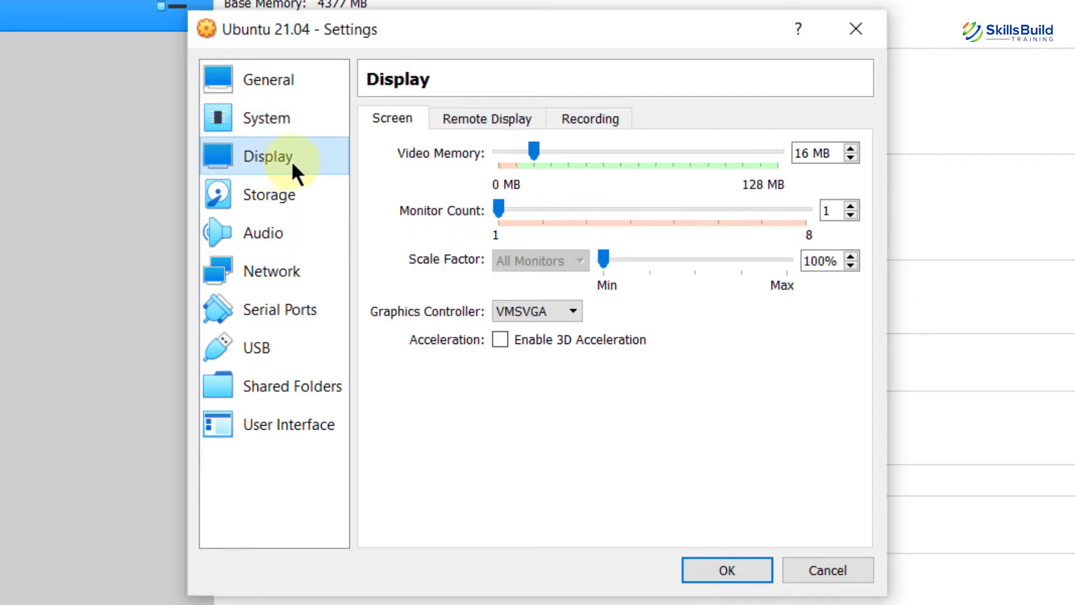
click(532, 147)
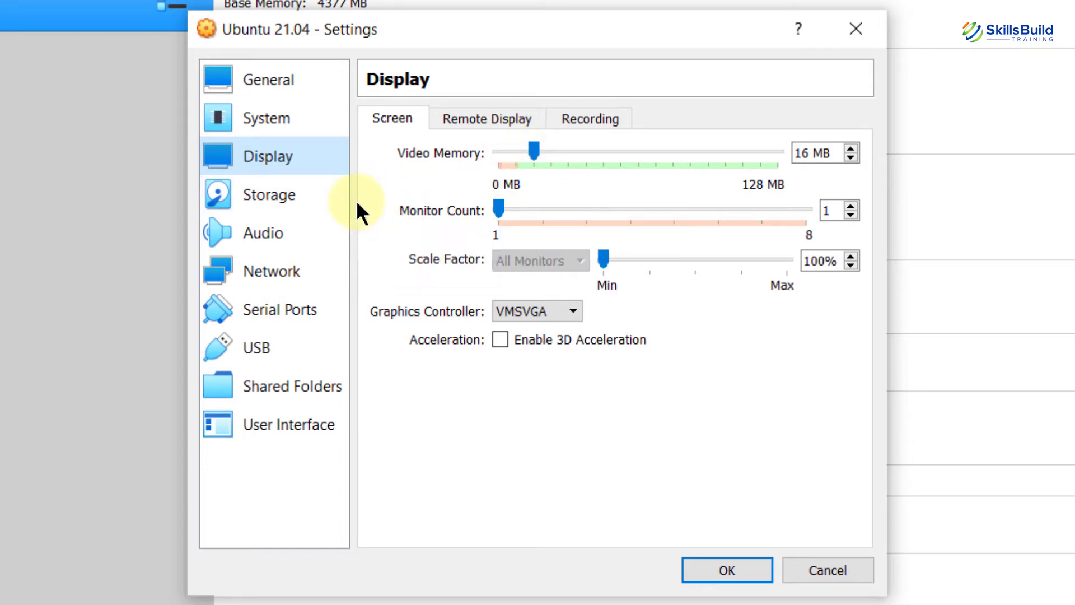
Step: Attach ubuntu-21.04-desktop-amd64.iso from Downloads\New folder to the empty IDE optical drive and save the machine settings
click(260, 195)
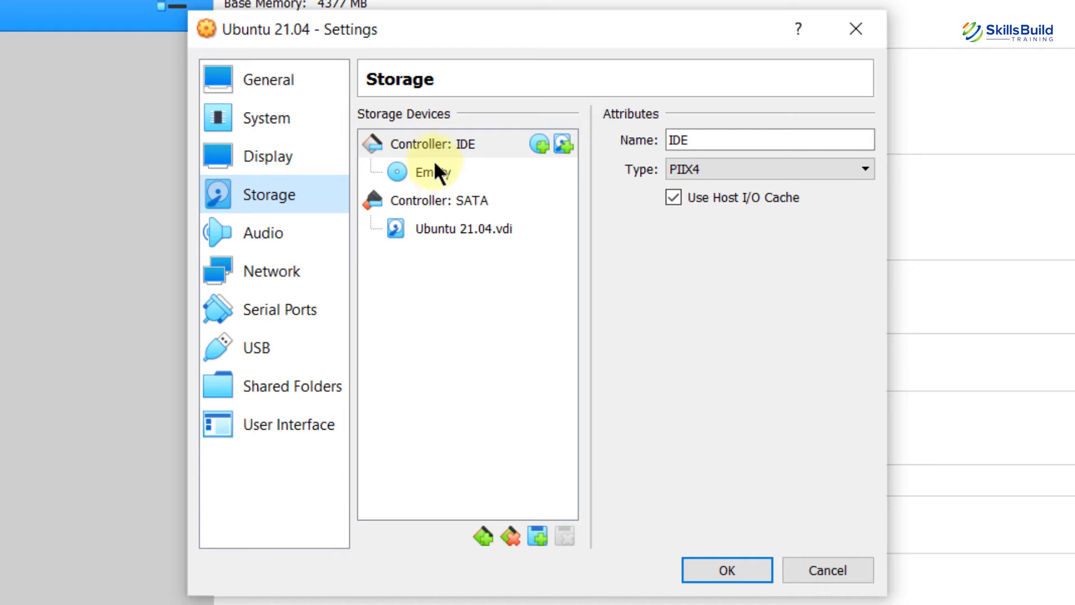
click(426, 143)
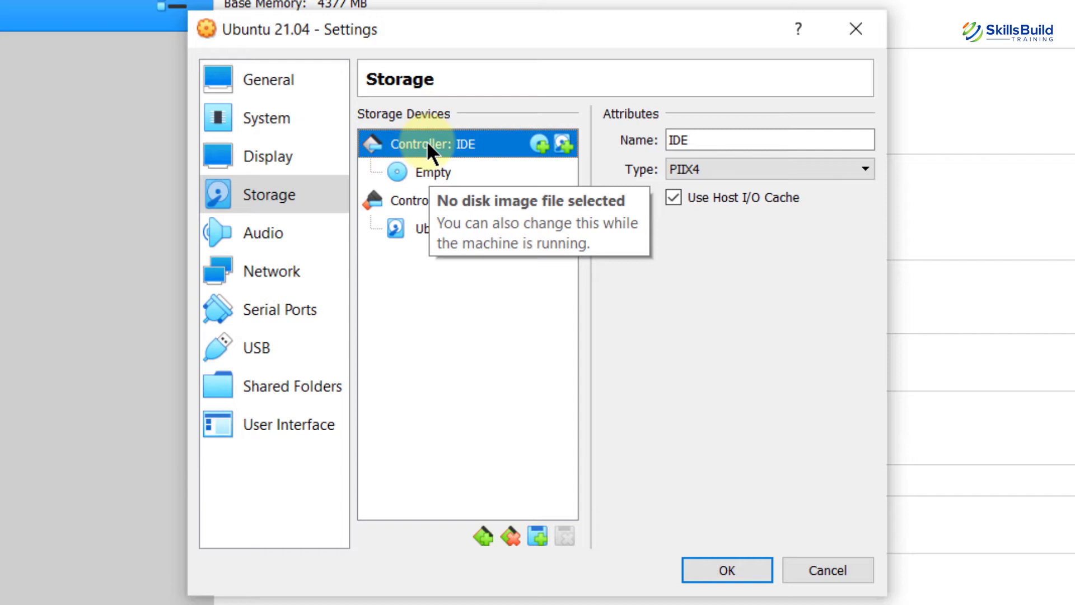
click(426, 174)
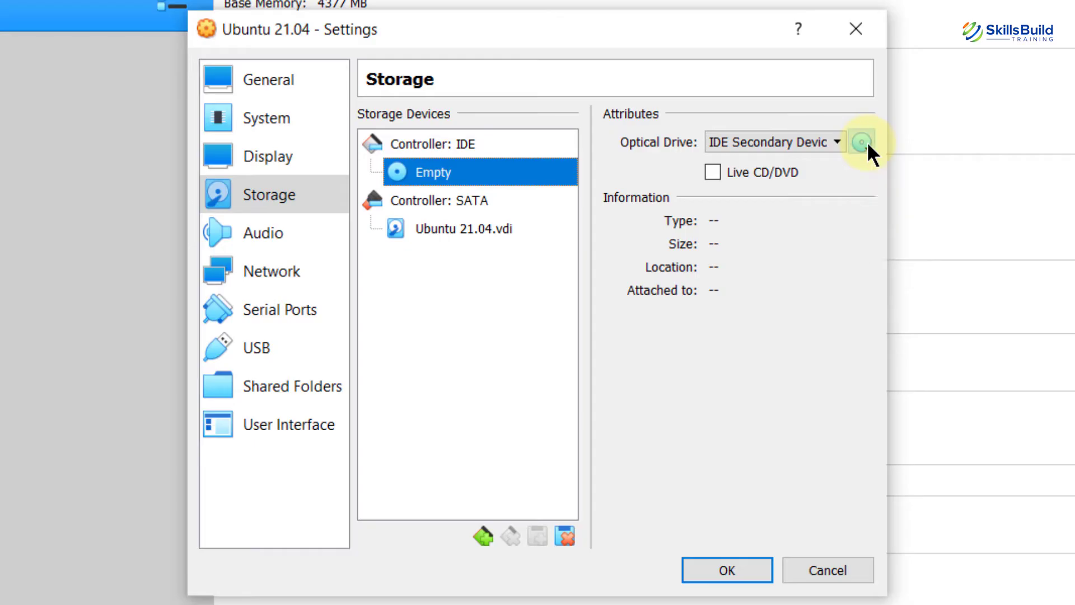
click(862, 142)
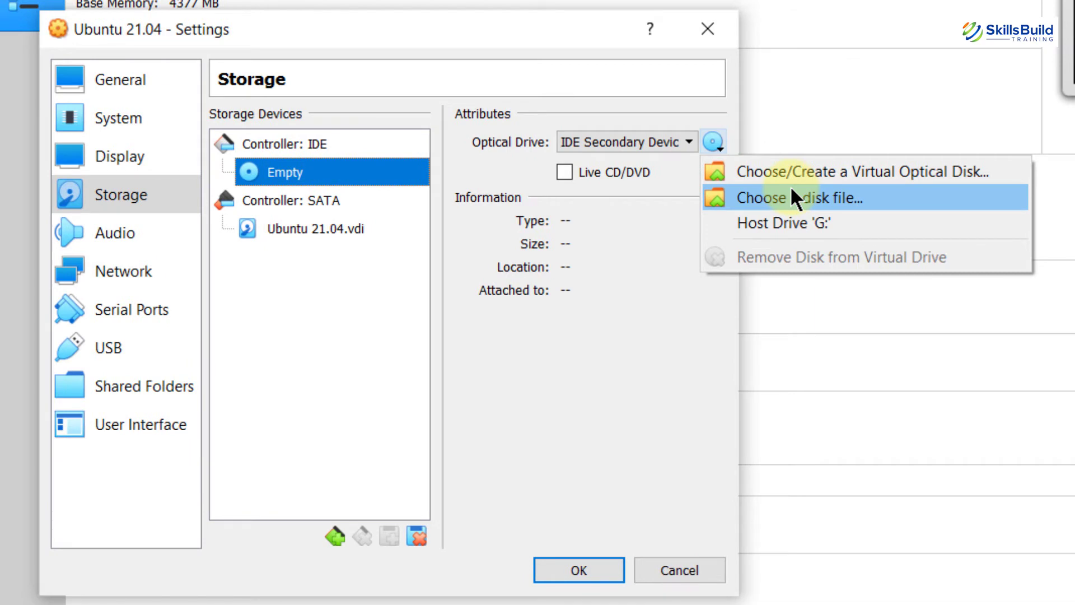
key(Up)
click(797, 197)
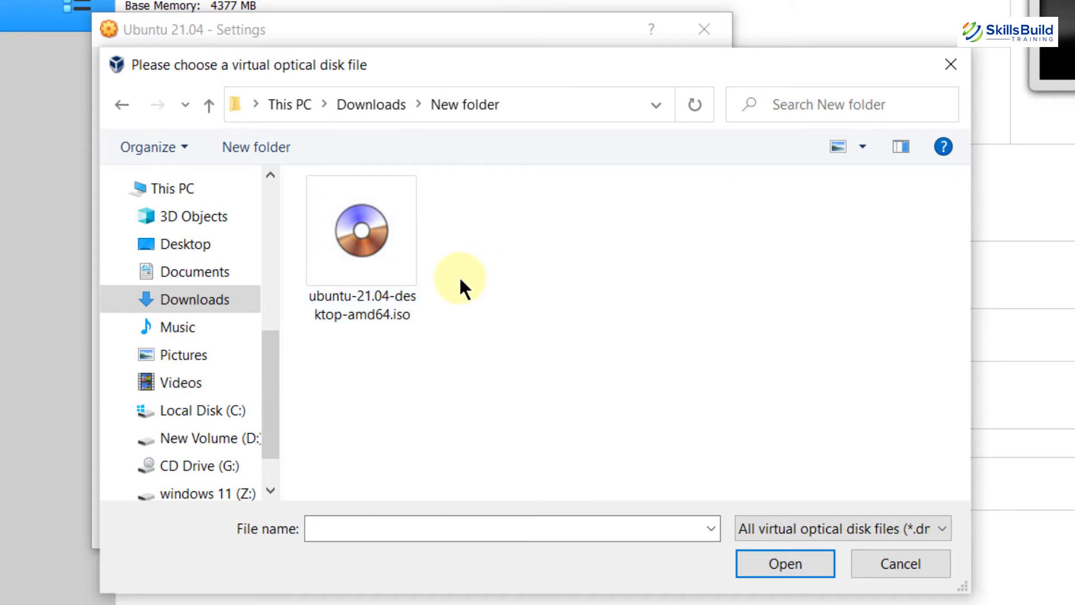
double_click(361, 257)
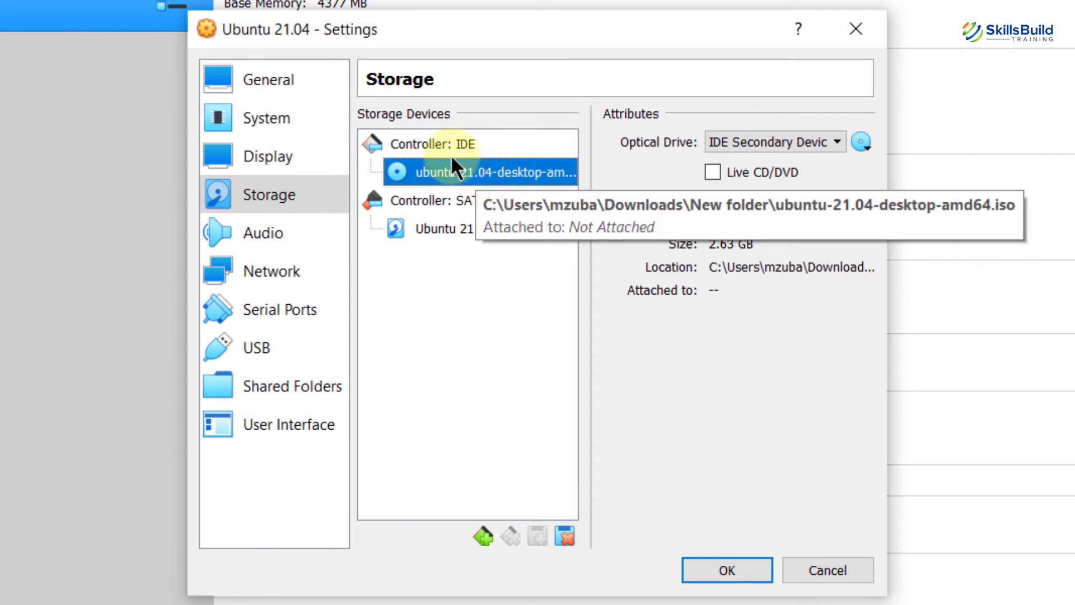
click(726, 570)
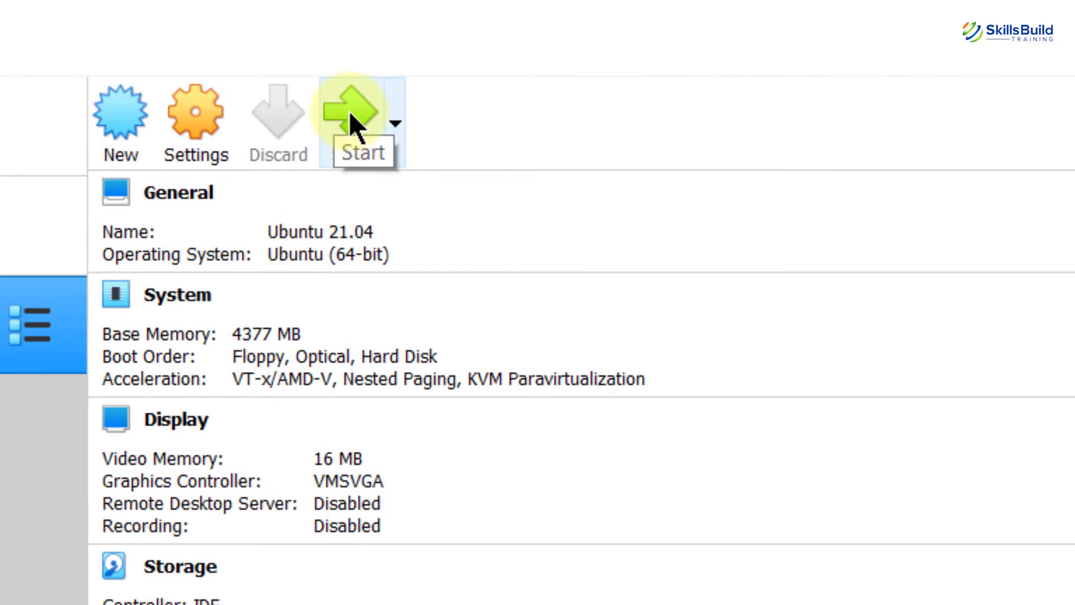
Step: Start the Ubuntu 21.04 machine and examine the start-up disks offered for it
click(349, 114)
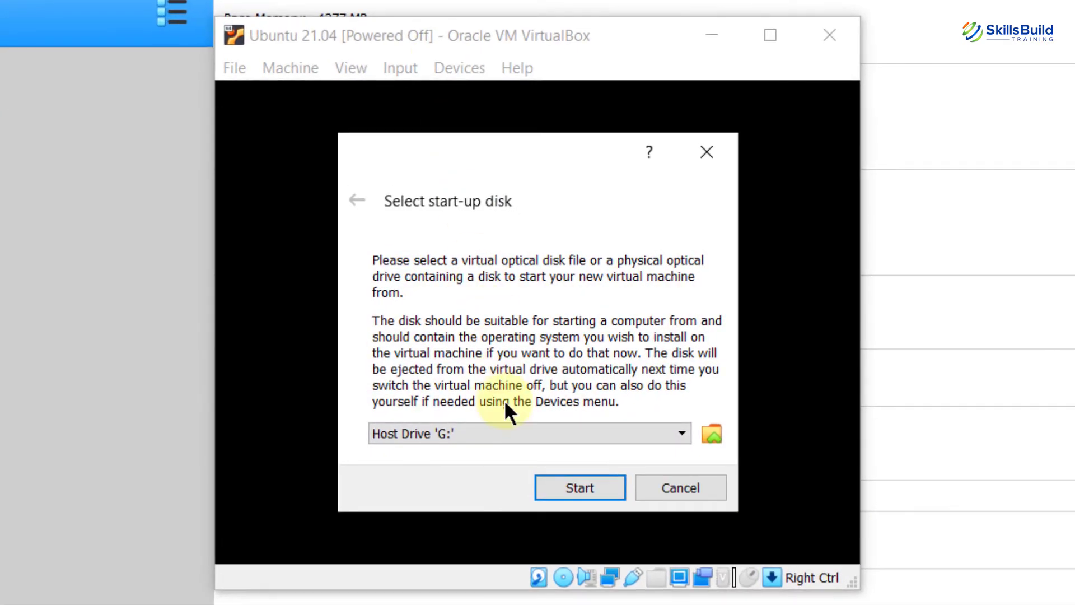
click(682, 433)
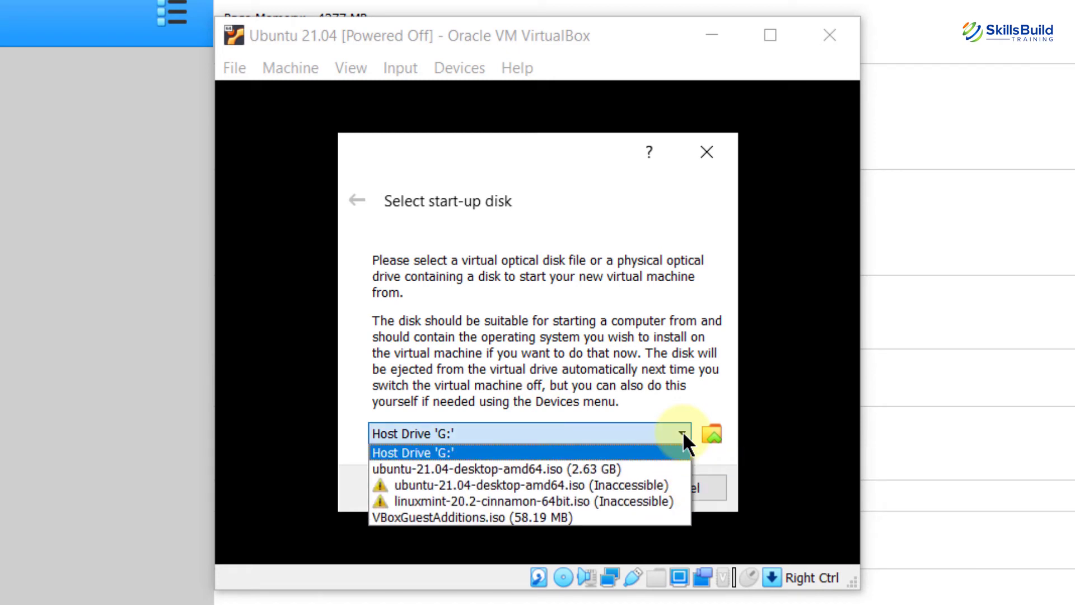
key(Down)
key(Down)
key(Down)
key(Down)
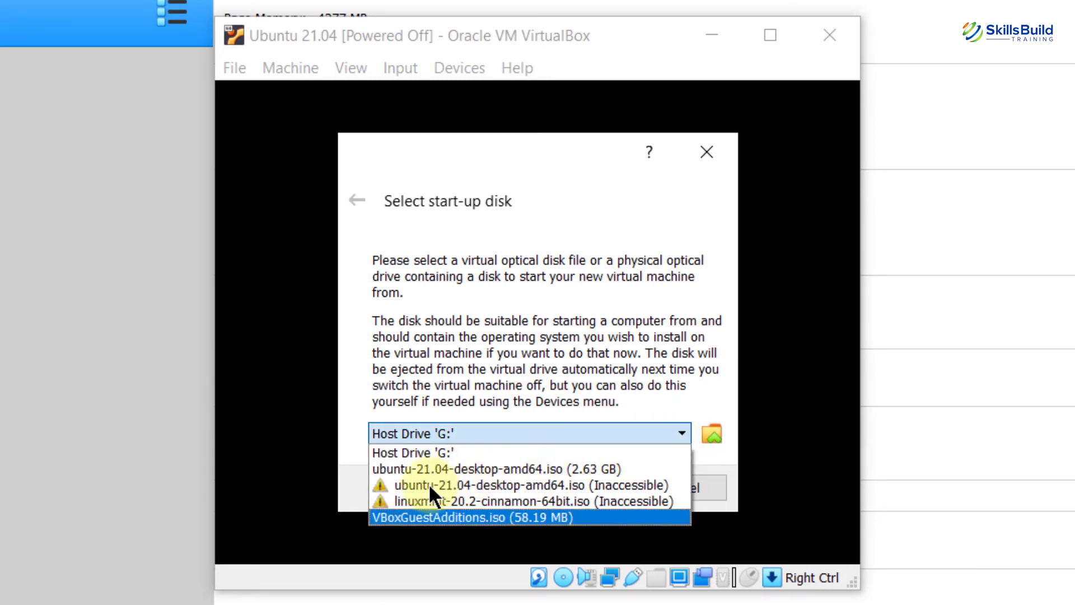
key(Up)
key(Up)
key(Up)
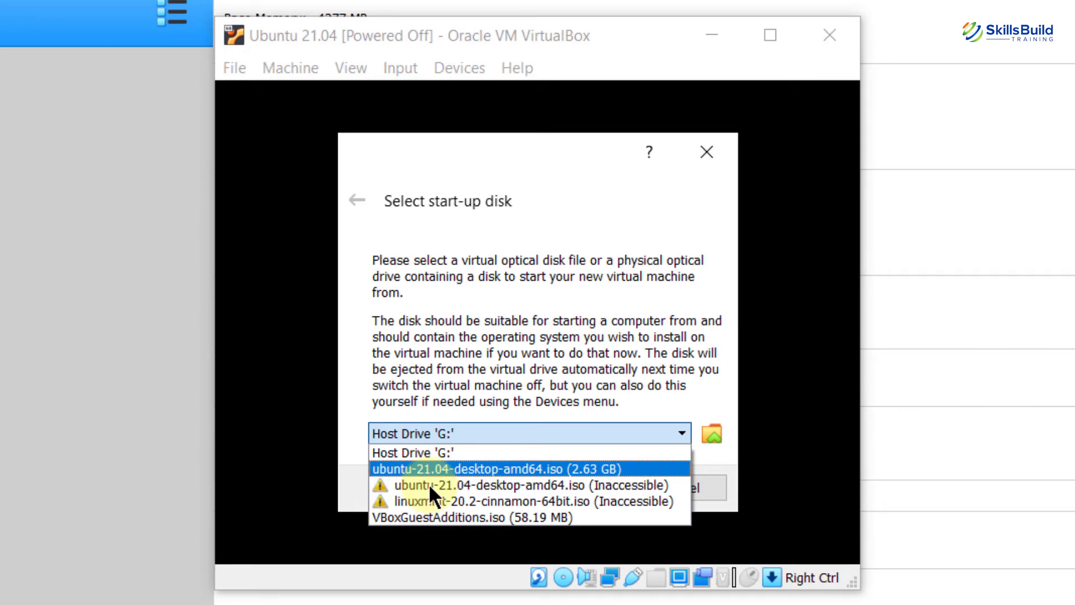
key(Down)
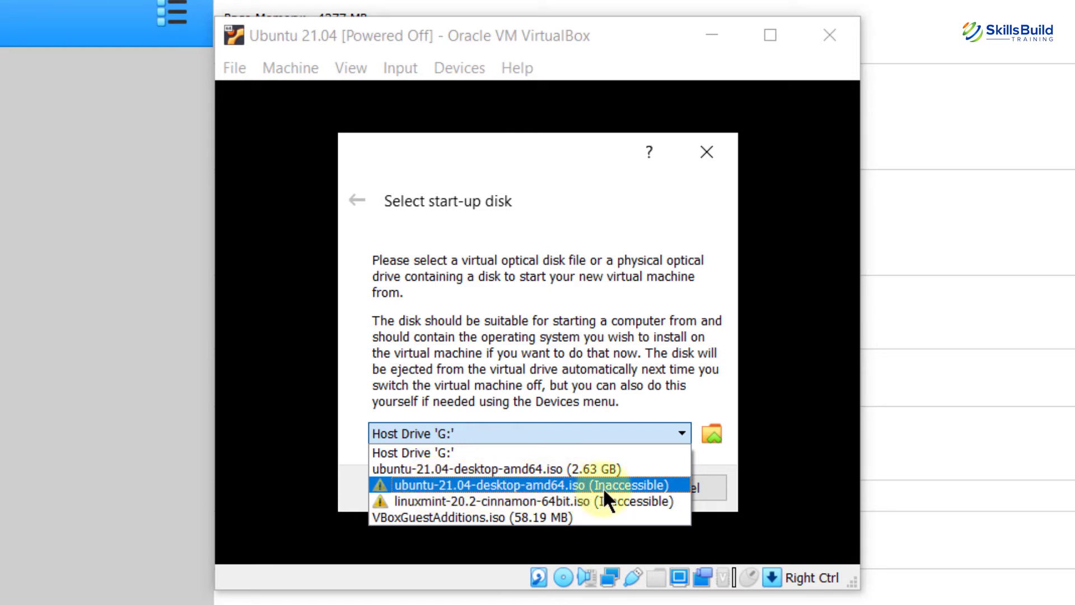
mouse_move(603, 488)
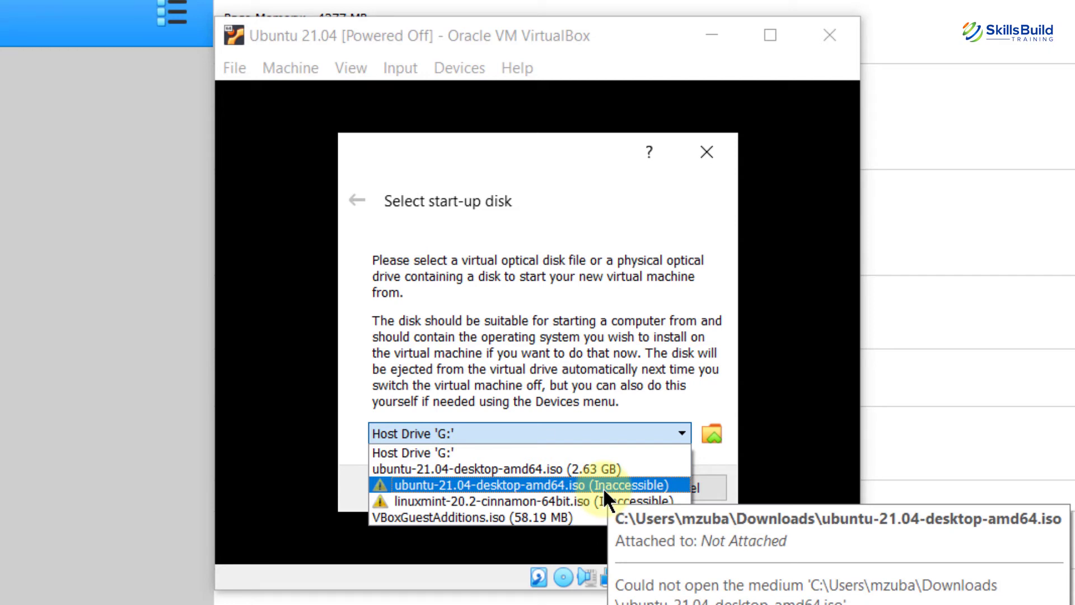
key(Up)
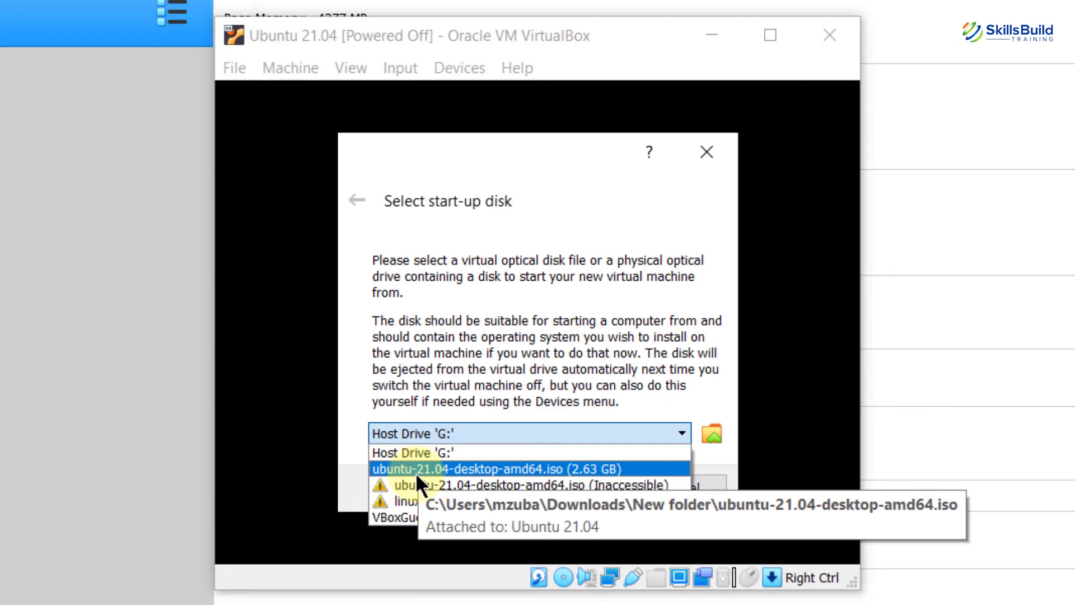
key(Up)
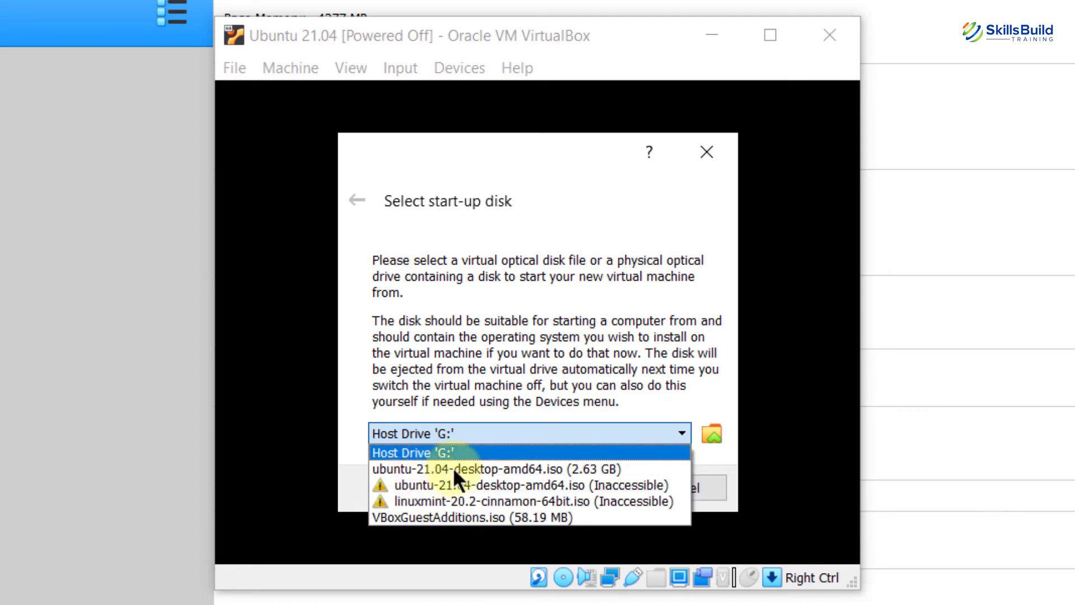
Step: Add ubuntu-21.04-desktop-amd64.iso from Downloads\New folder as the start-up disk and start the machine from it
click(711, 435)
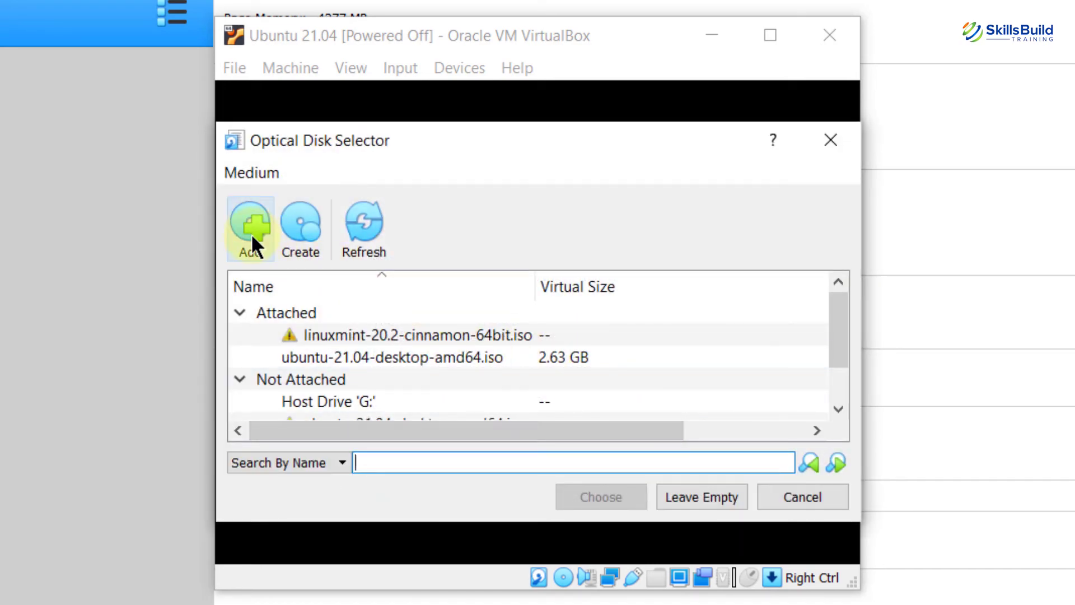
click(250, 233)
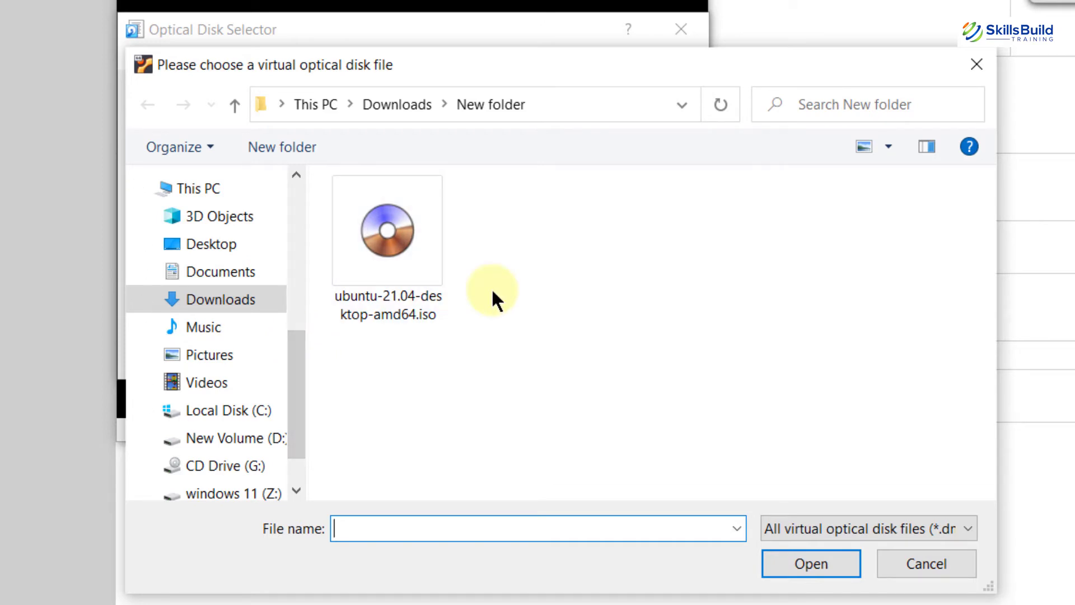
double_click(376, 237)
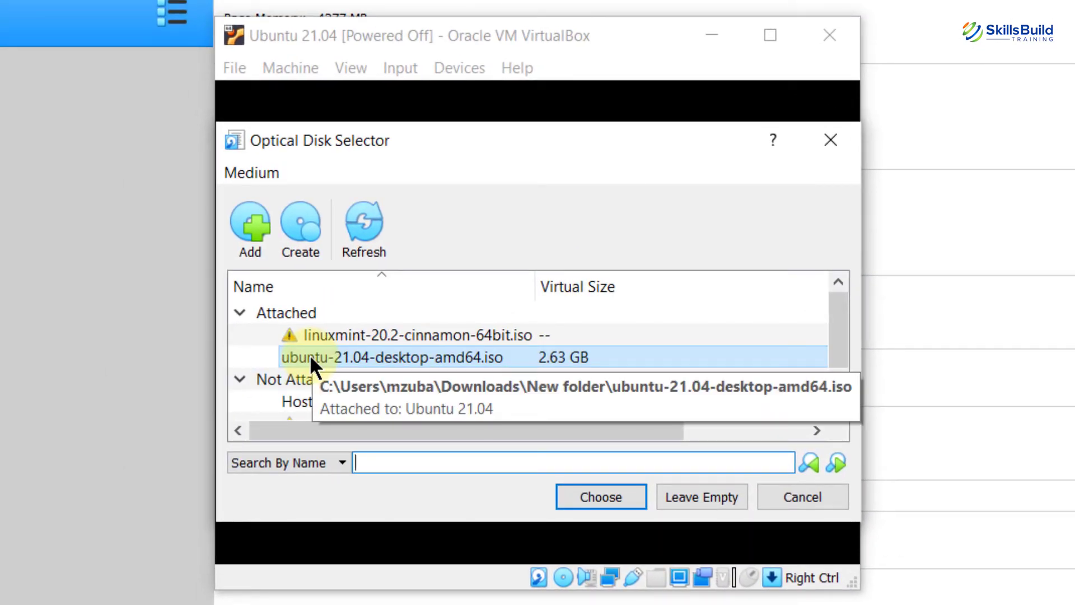
click(619, 492)
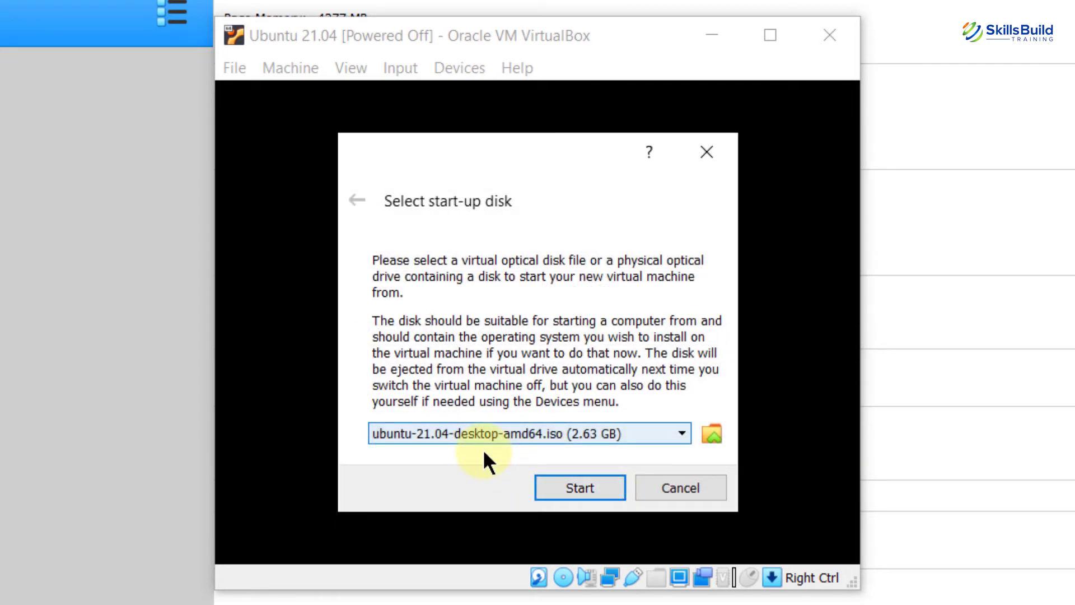
click(582, 487)
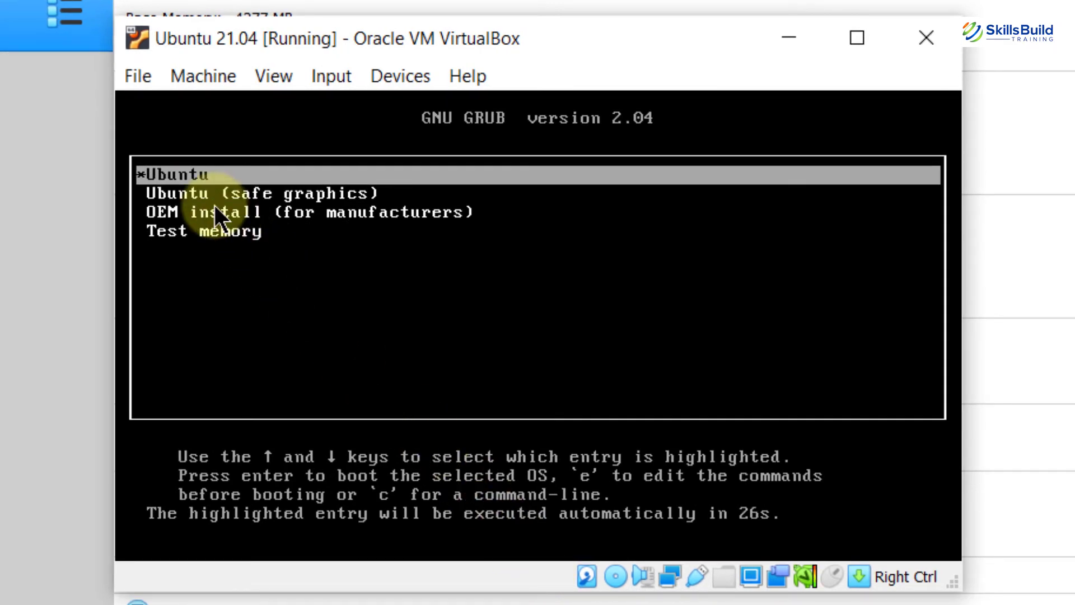
Step: Boot the Ubuntu entry and begin installing Ubuntu with the English (US) keyboard layout
key(Return)
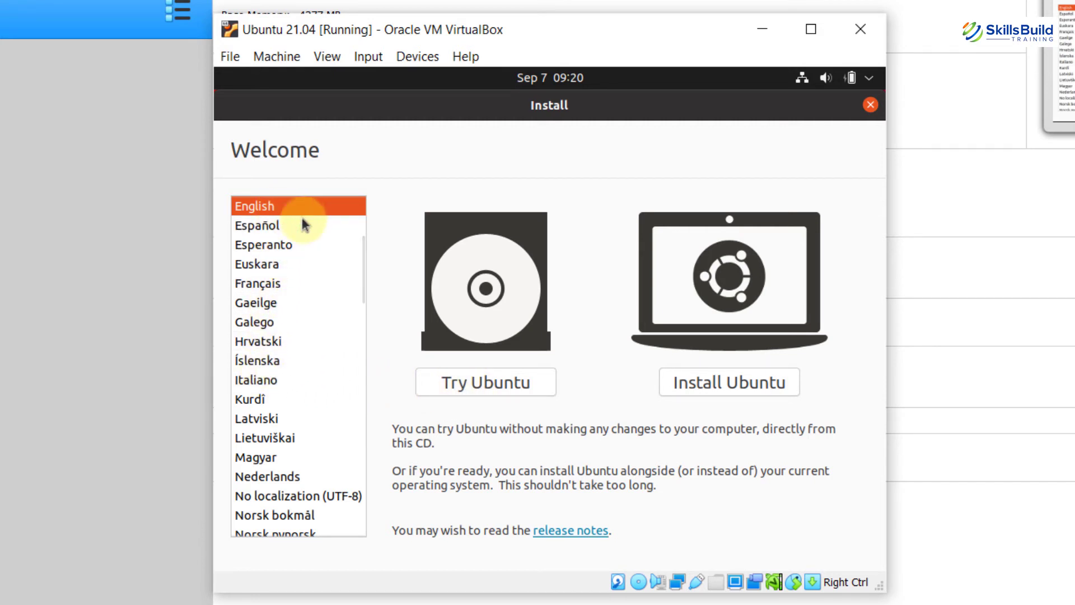
click(720, 385)
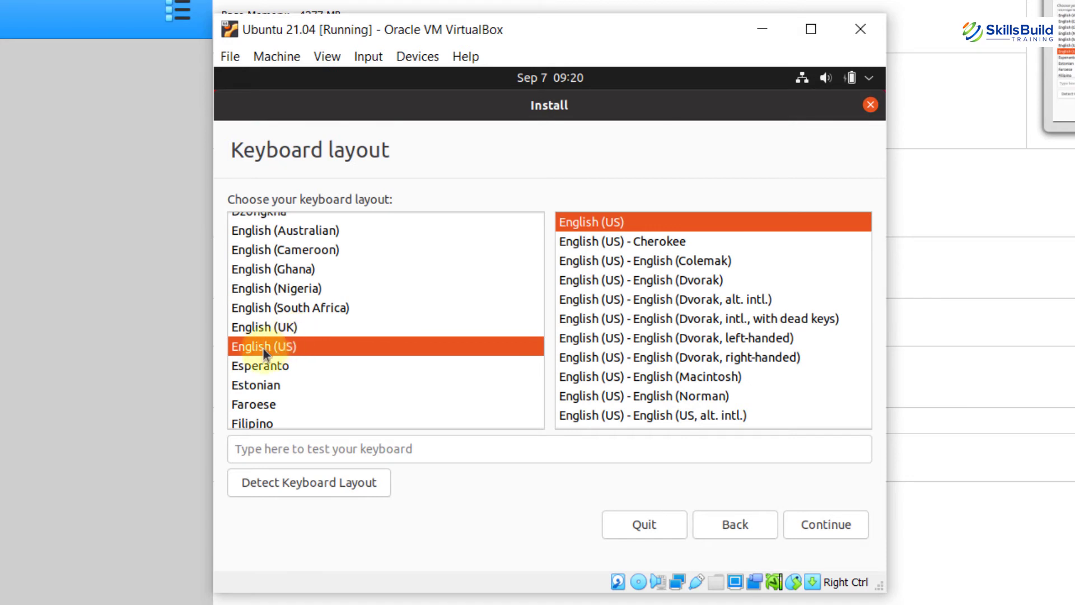
click(591, 222)
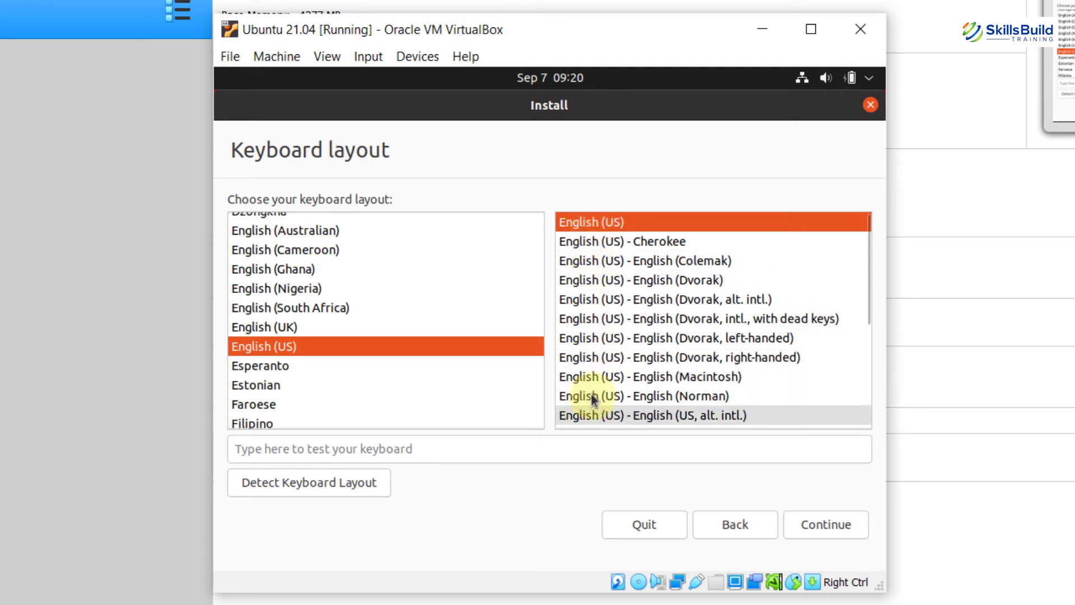
click(831, 525)
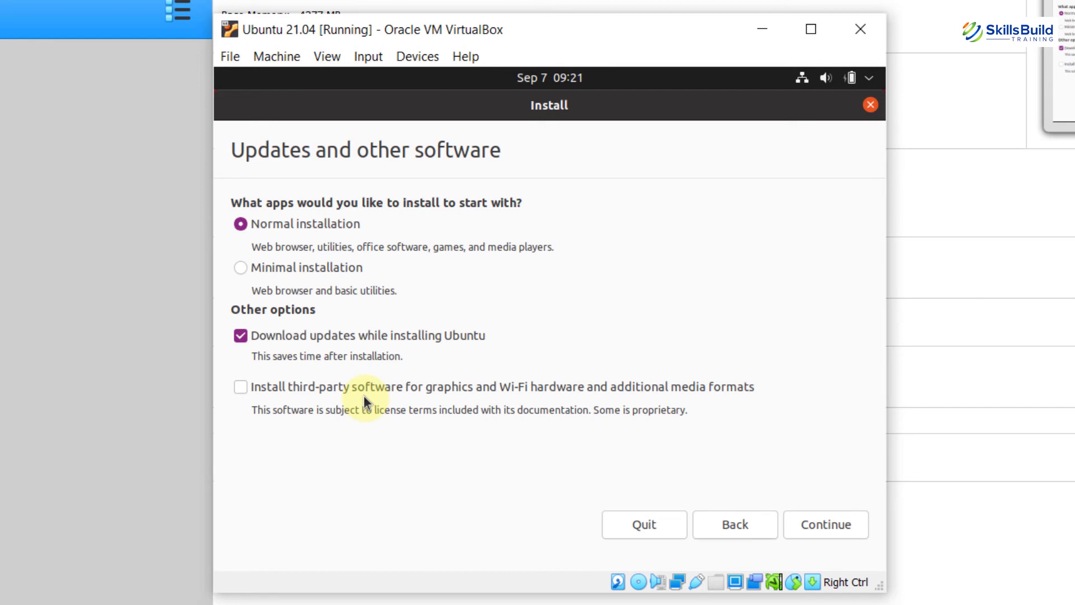
Step: Choose Normal installation with updates downloaded while installing, and continue to the installation type
click(238, 269)
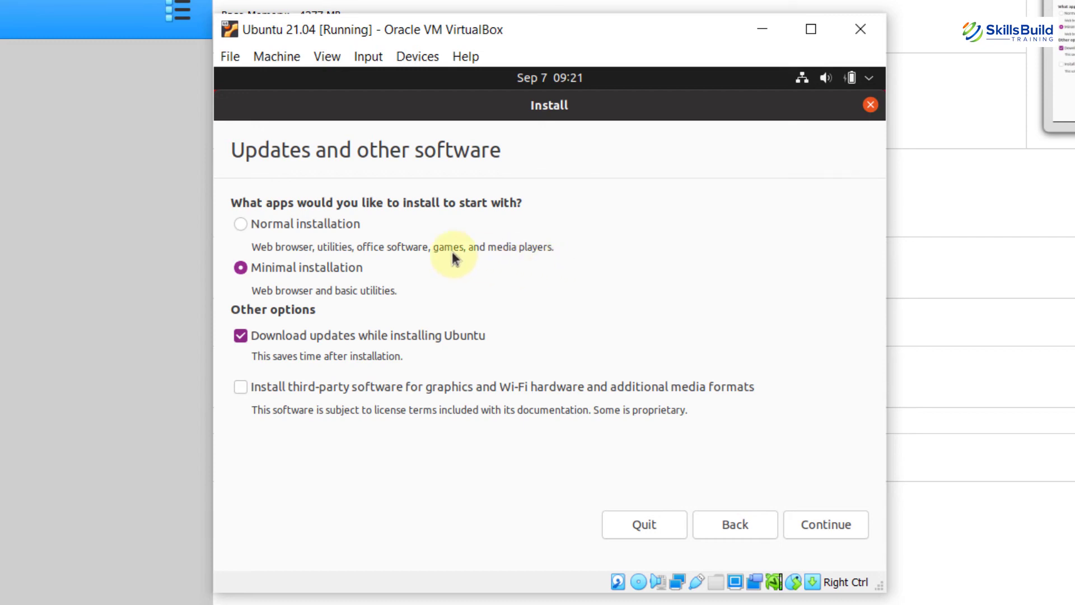
click(241, 225)
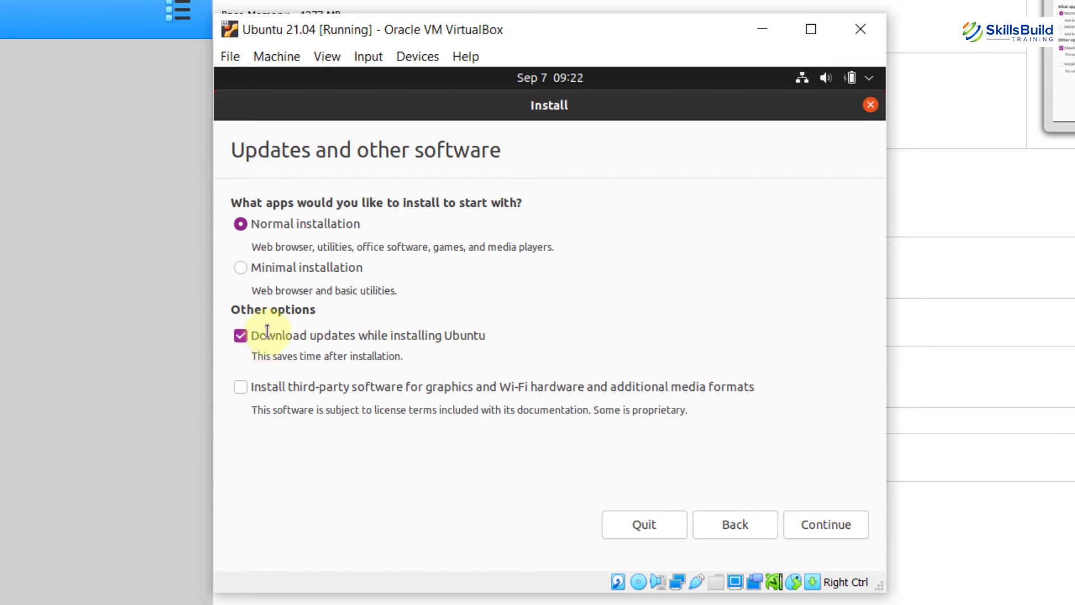
click(819, 526)
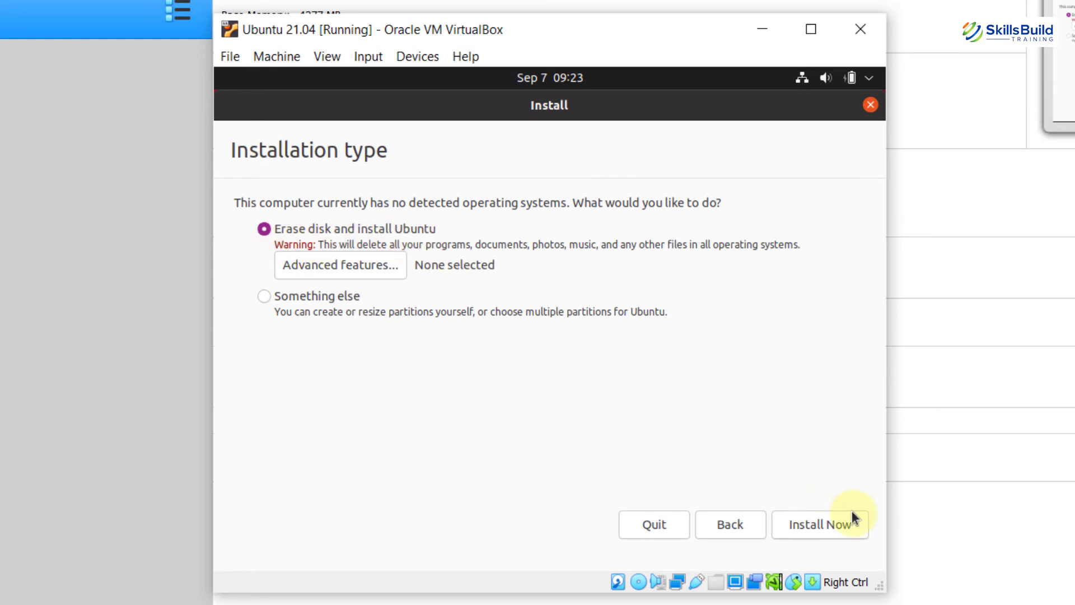
Step: Start the installation with Erase disk and install Ubuntu, and agree to write the changes to the disks
click(824, 521)
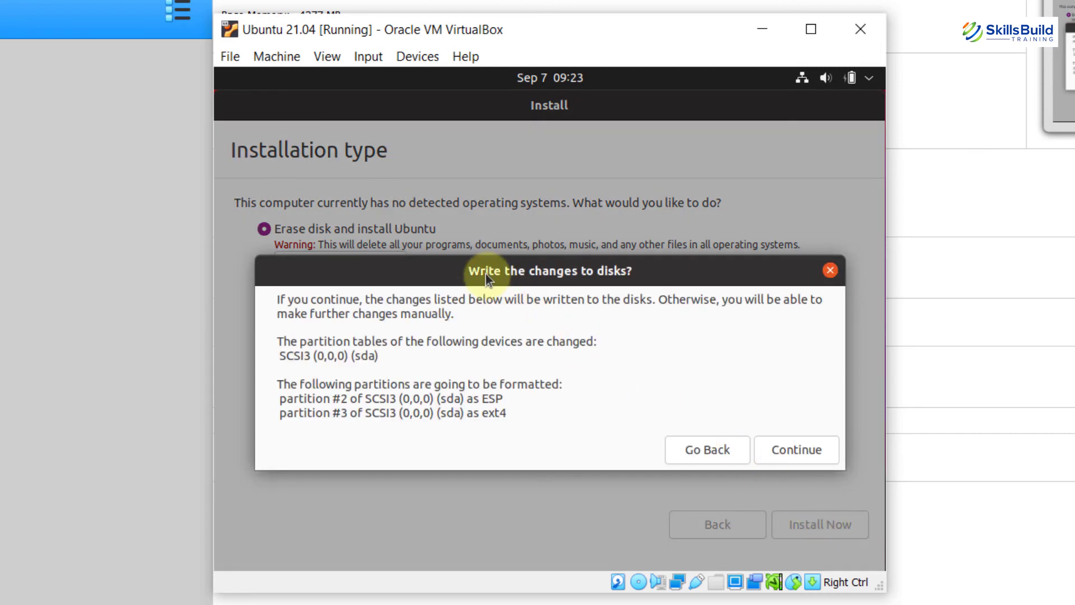
click(798, 451)
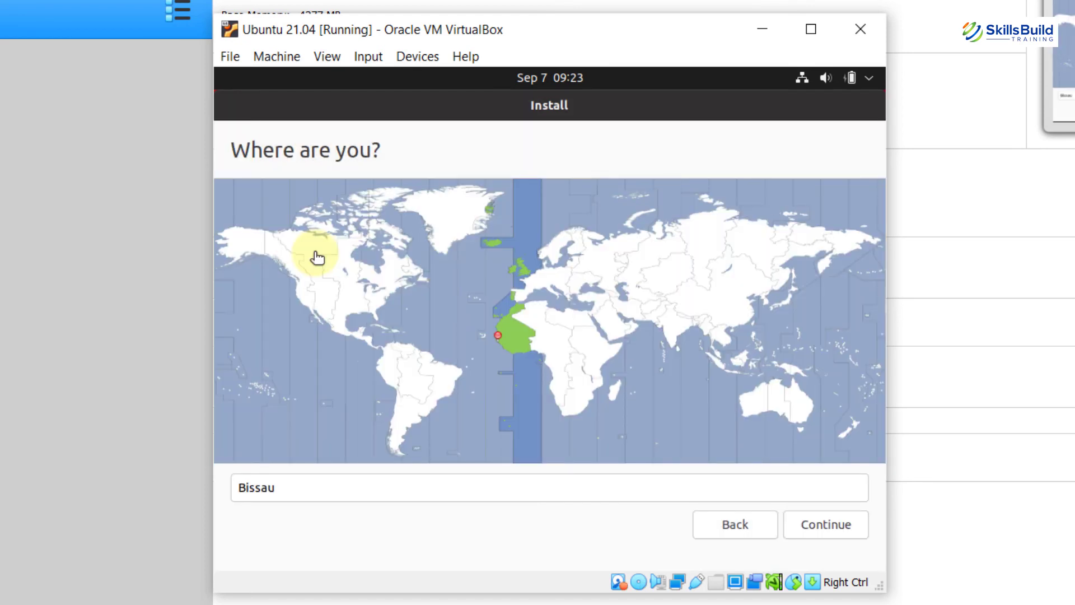
Step: Set the location to New York on the time zone map and continue to the user account details
click(317, 258)
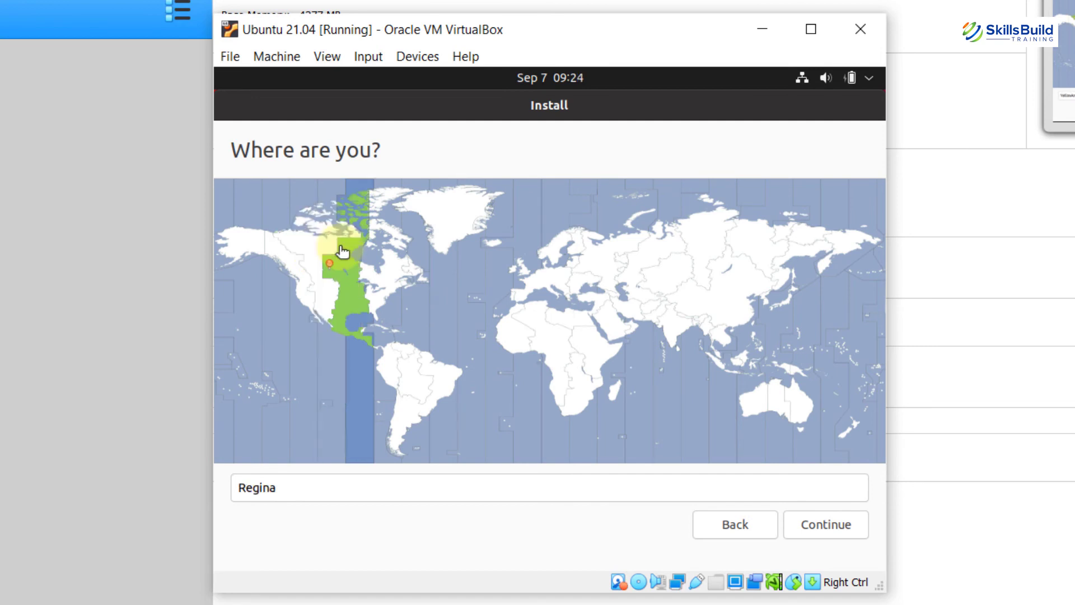
click(342, 251)
click(376, 289)
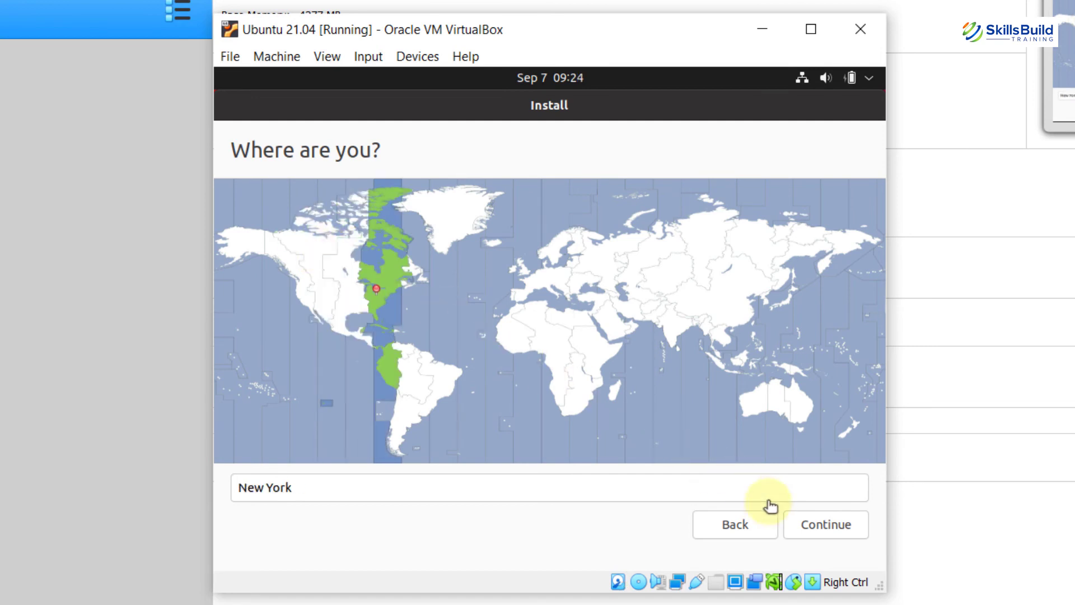
click(818, 529)
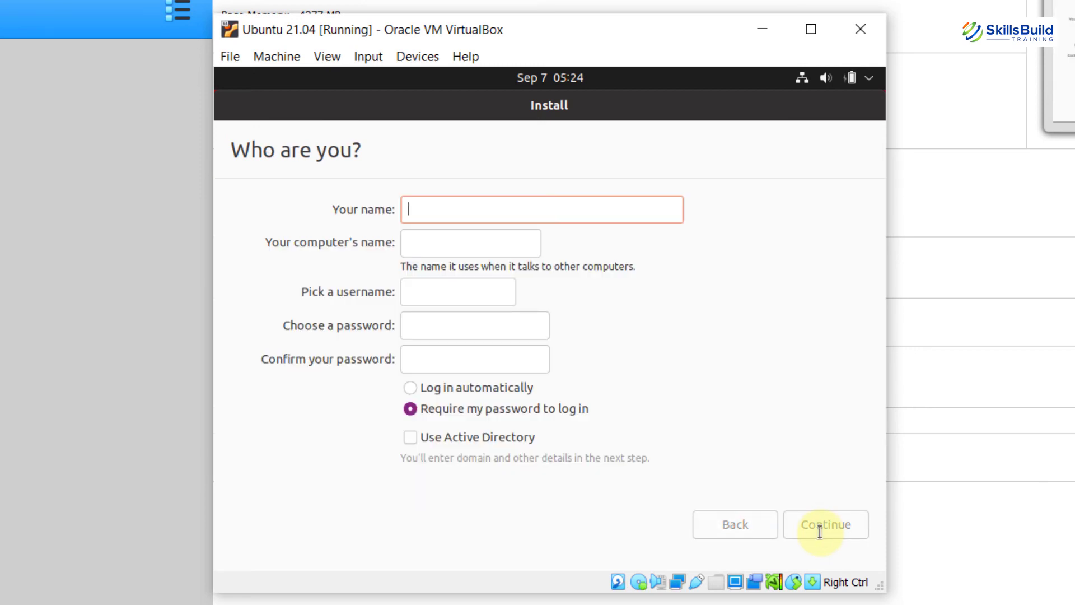
Step: Enter the user's name, keep the suggested computer name and username, and enter and confirm the account password
text(zubair)
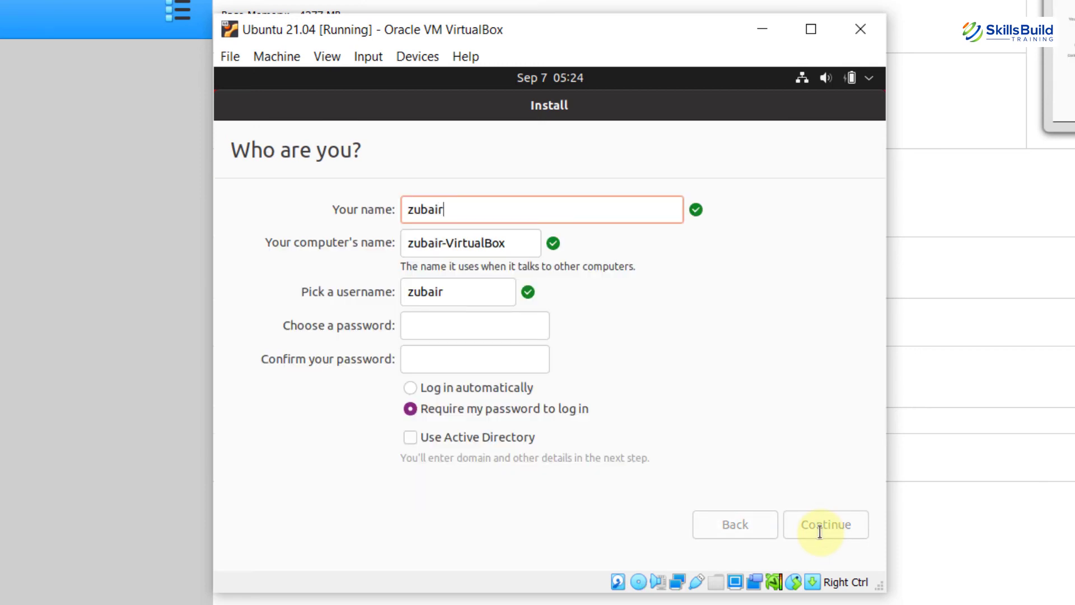
key(Tab)
key(Tab)
key(Tab)
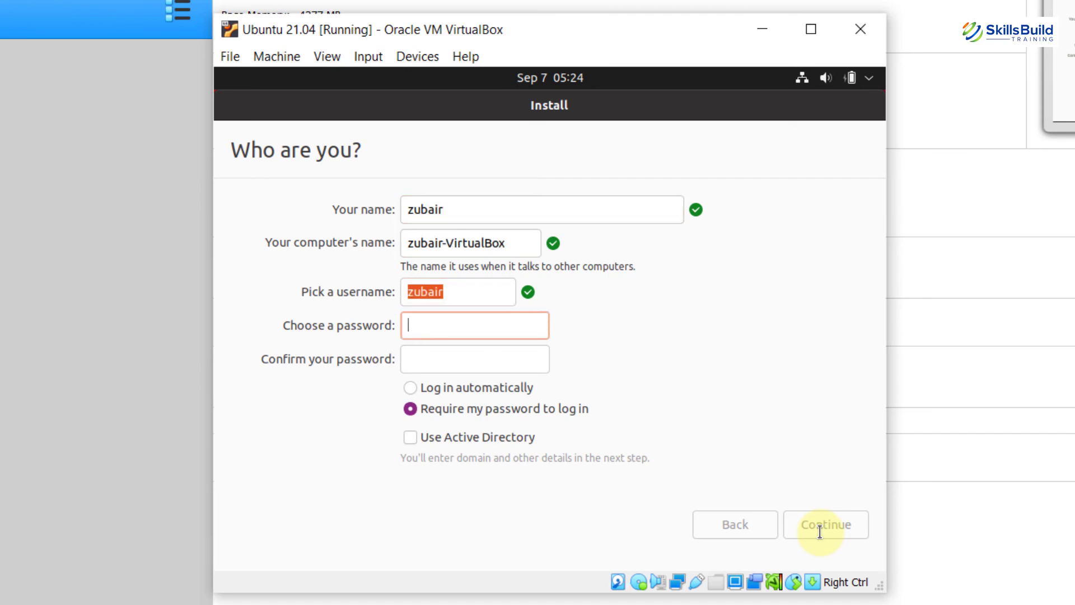
text(●)
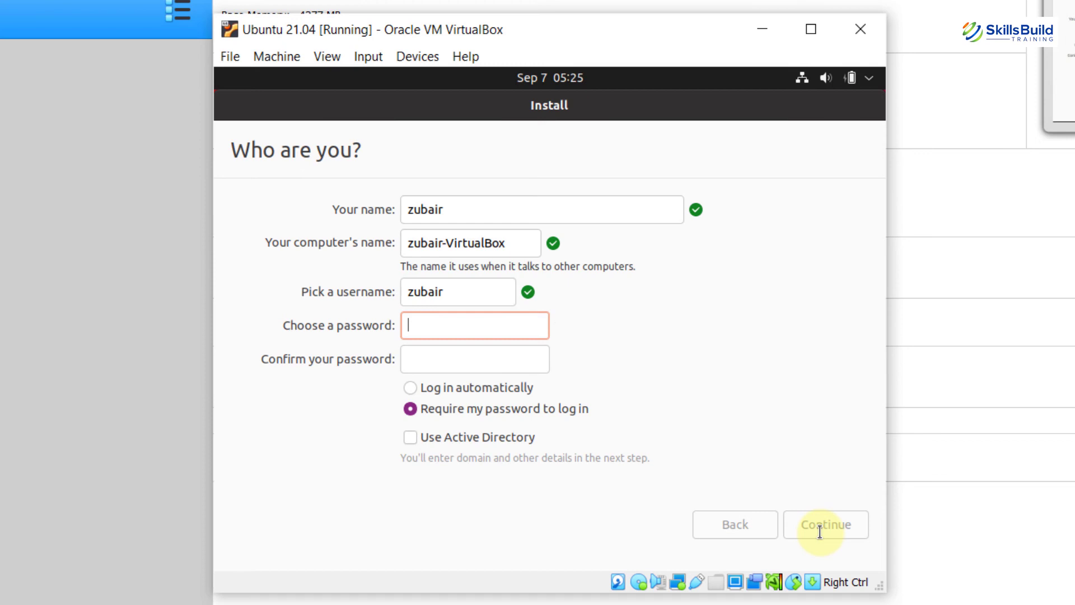
text(●●●●●●●●)
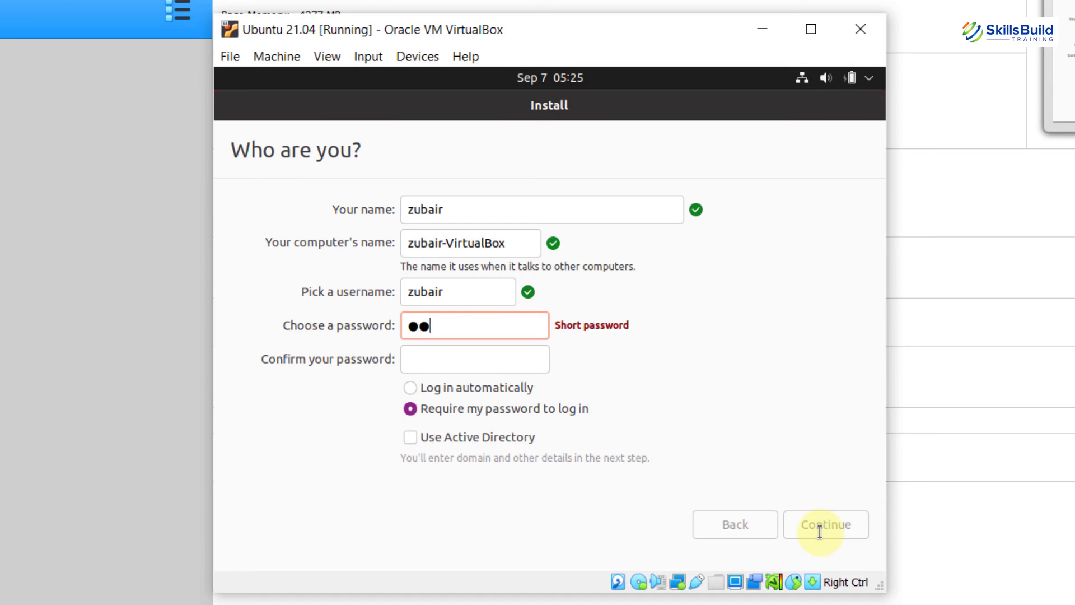
text(●●)
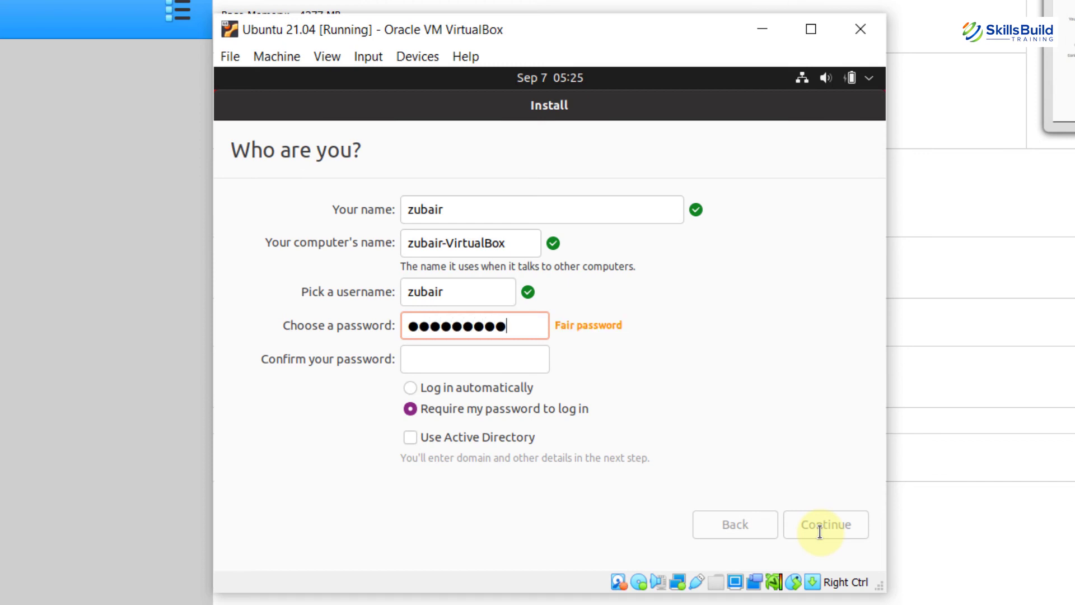
key(Tab)
text(●●●●●●●)
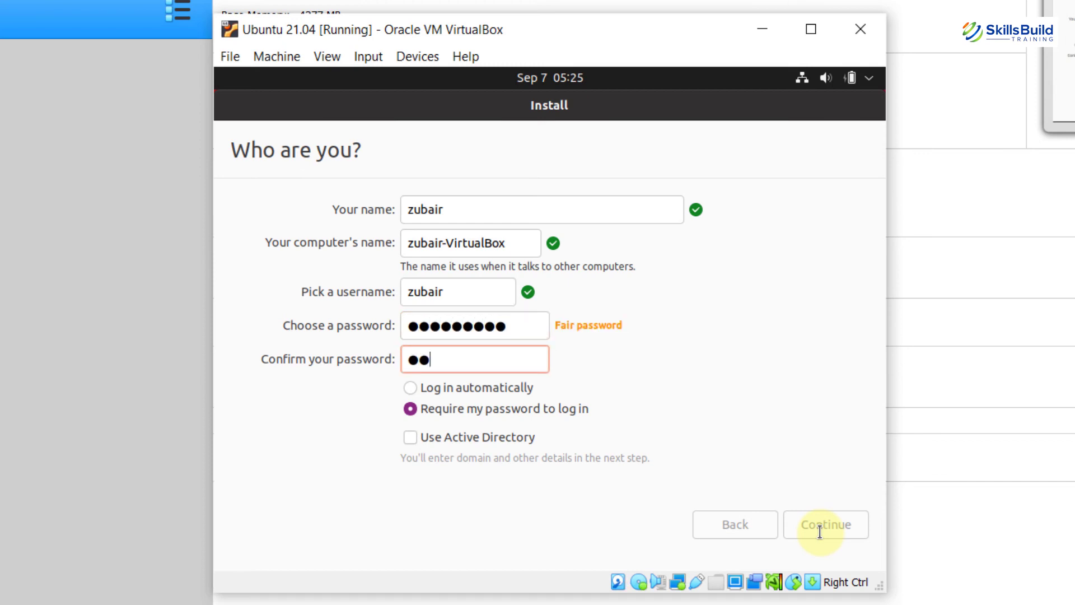
text(●●)
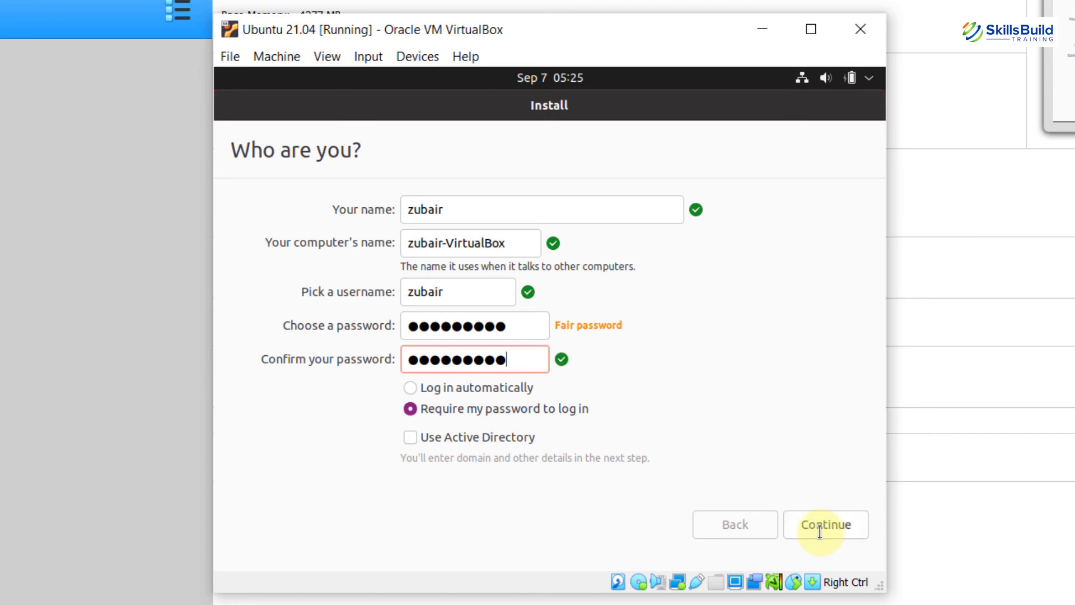
Step: Choose to require the password to log in and continue the installation
click(405, 390)
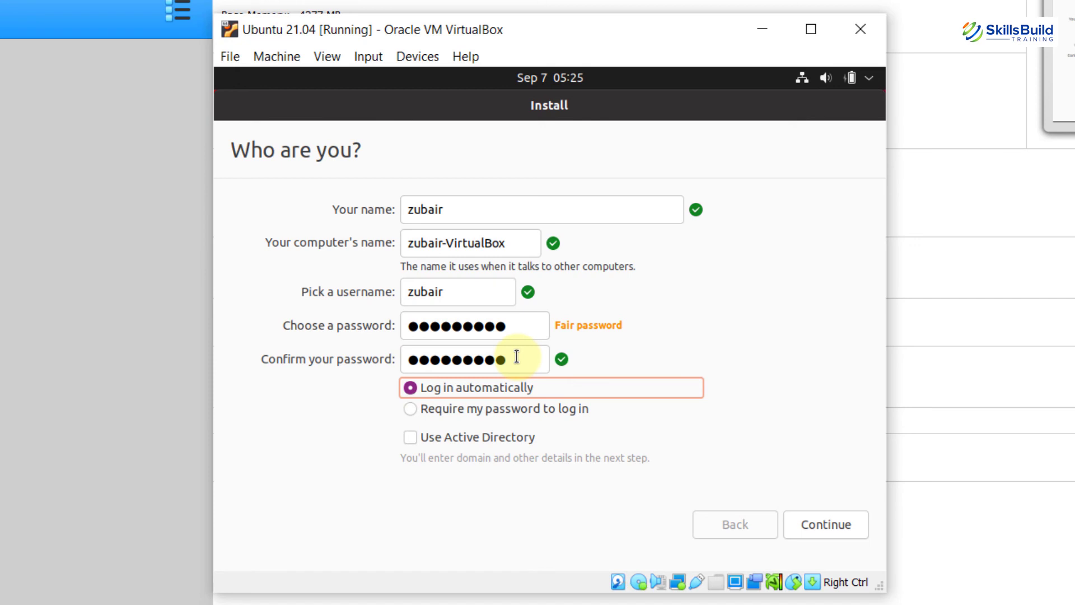
click(411, 409)
click(411, 410)
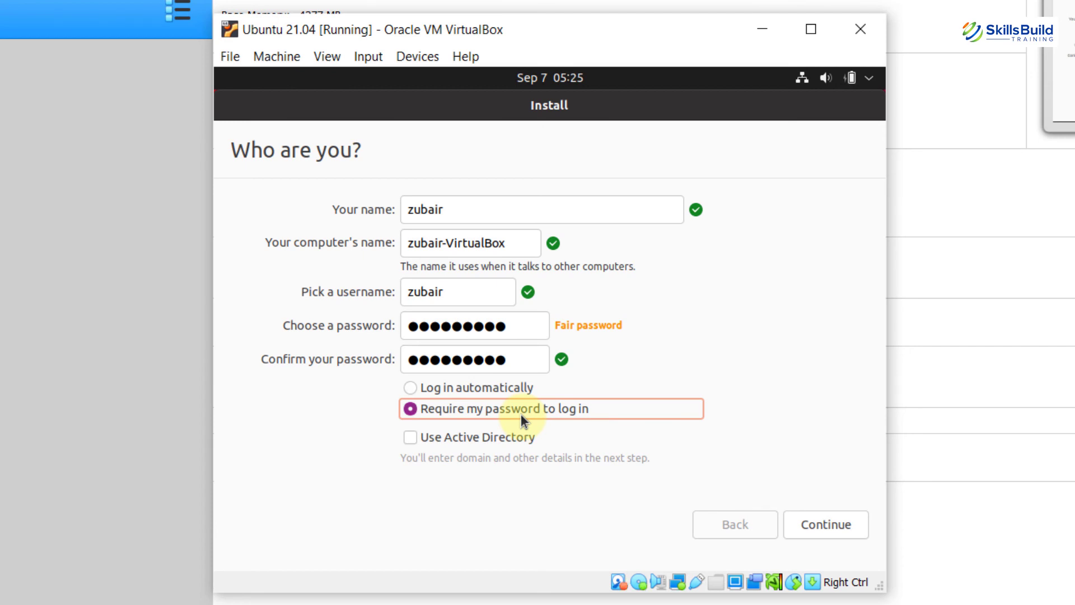
click(827, 528)
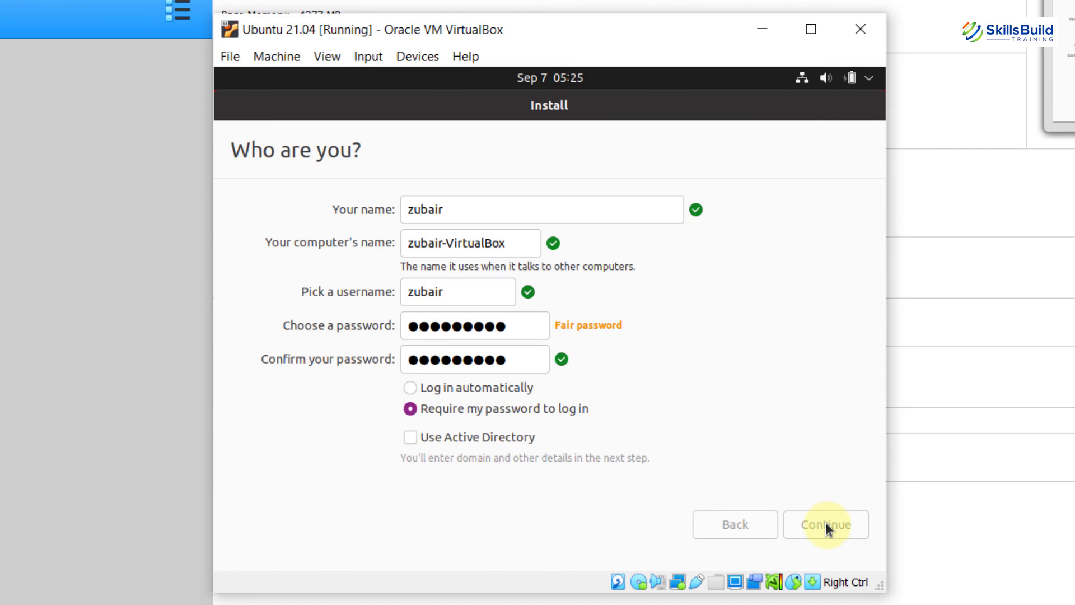